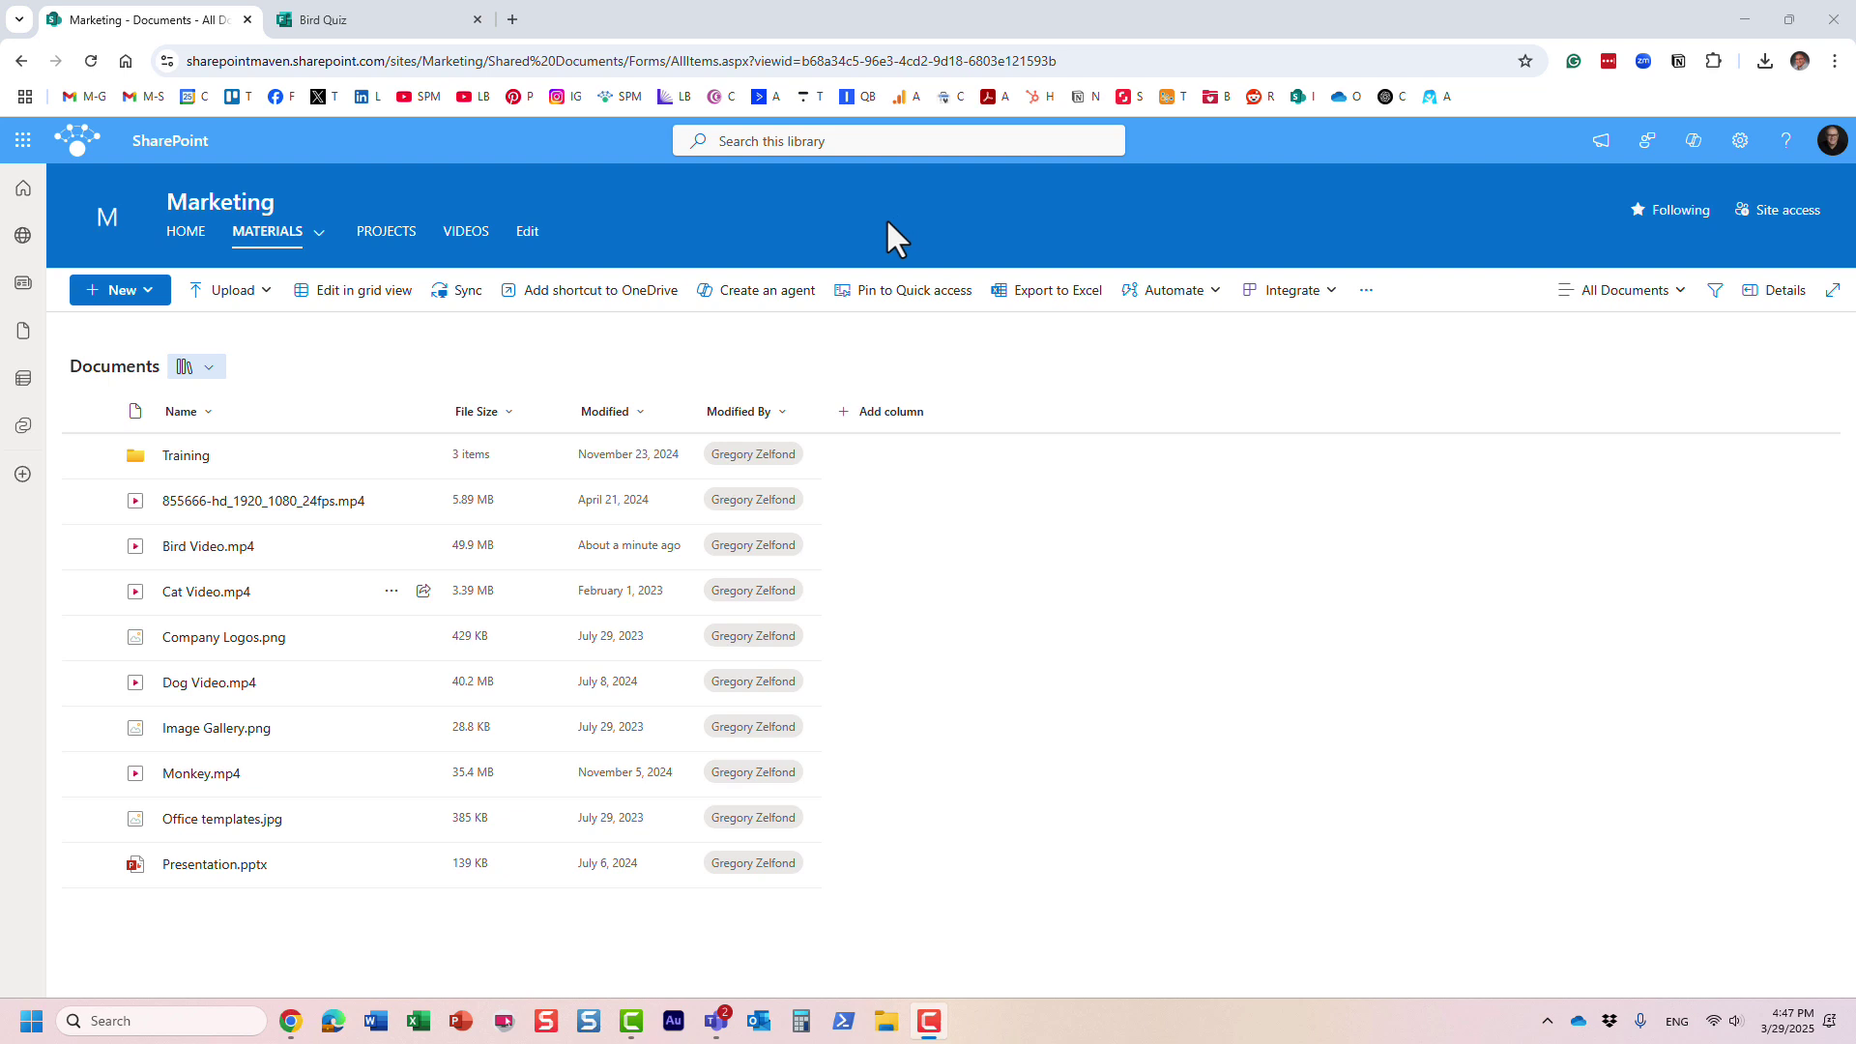
- Preview Bird Video.mp4, rewind it to 0:00, and bring up the Bird Quiz form
{"action": "left_click", "coordinate": [232, 547]}
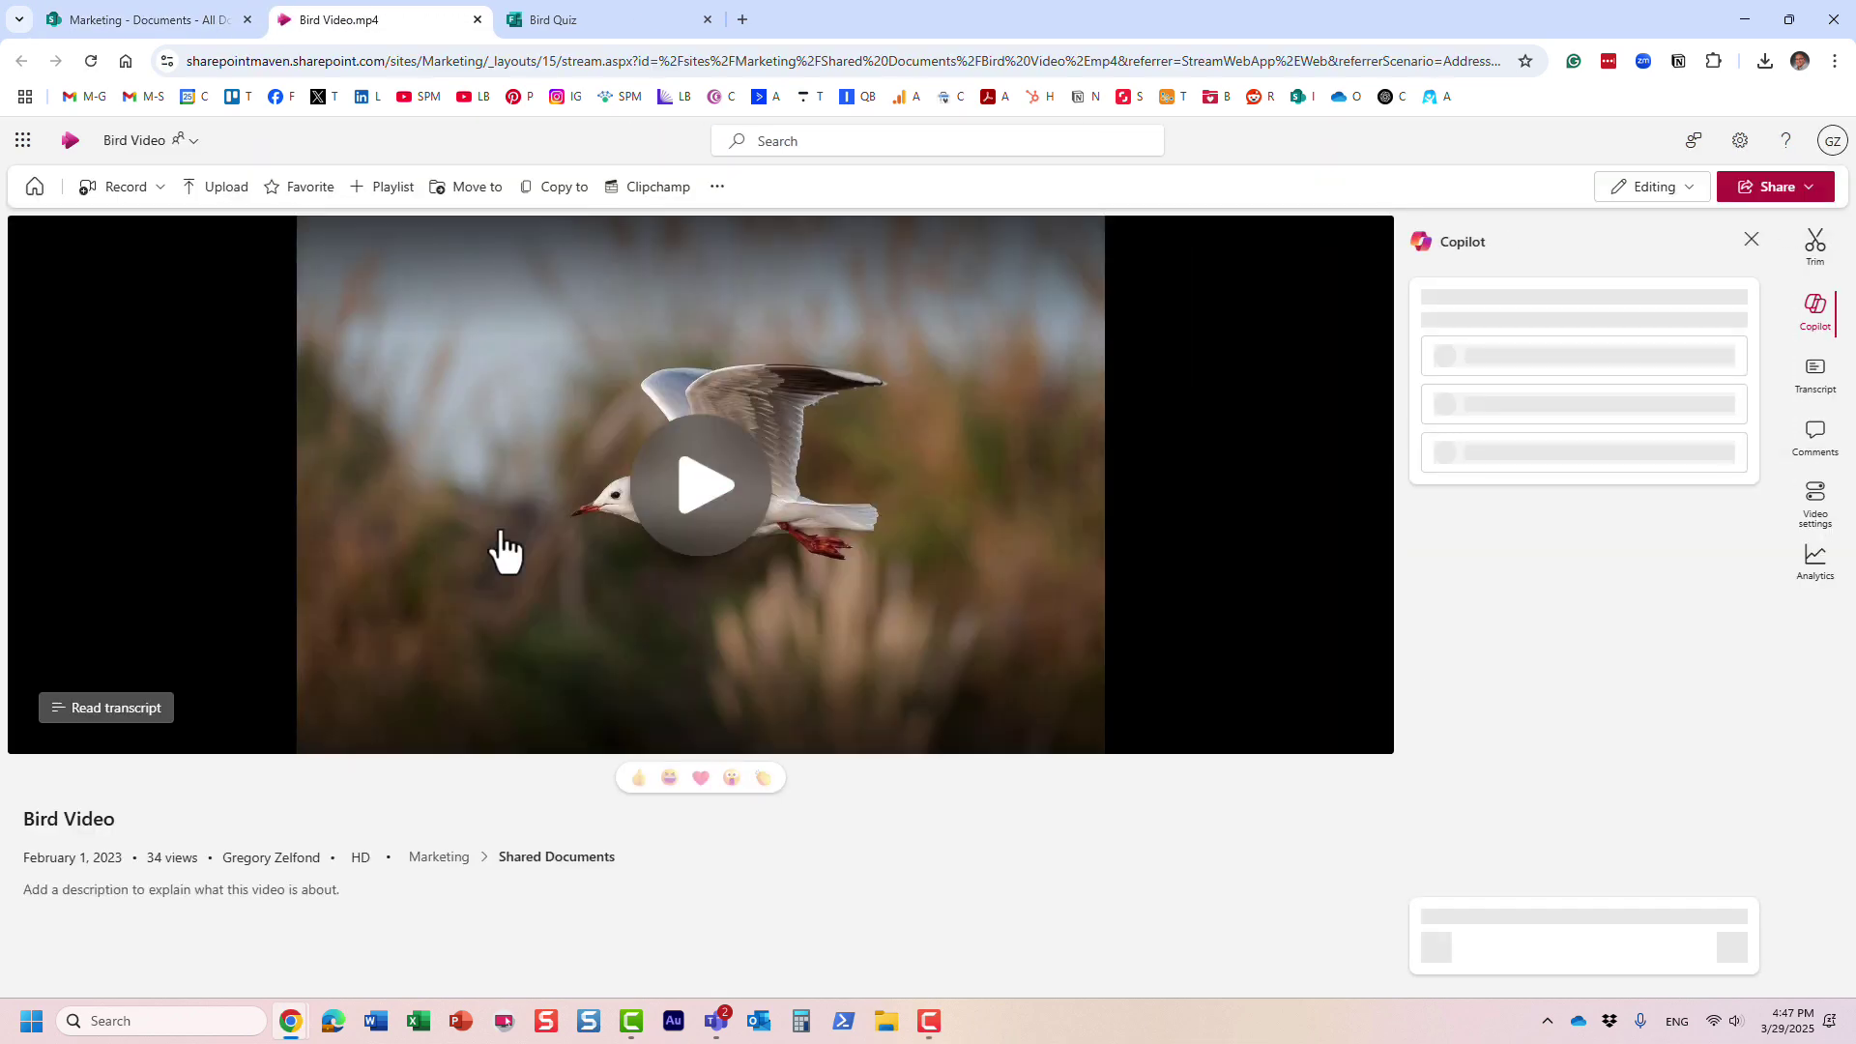
{"action": "left_click", "coordinate": [709, 541]}
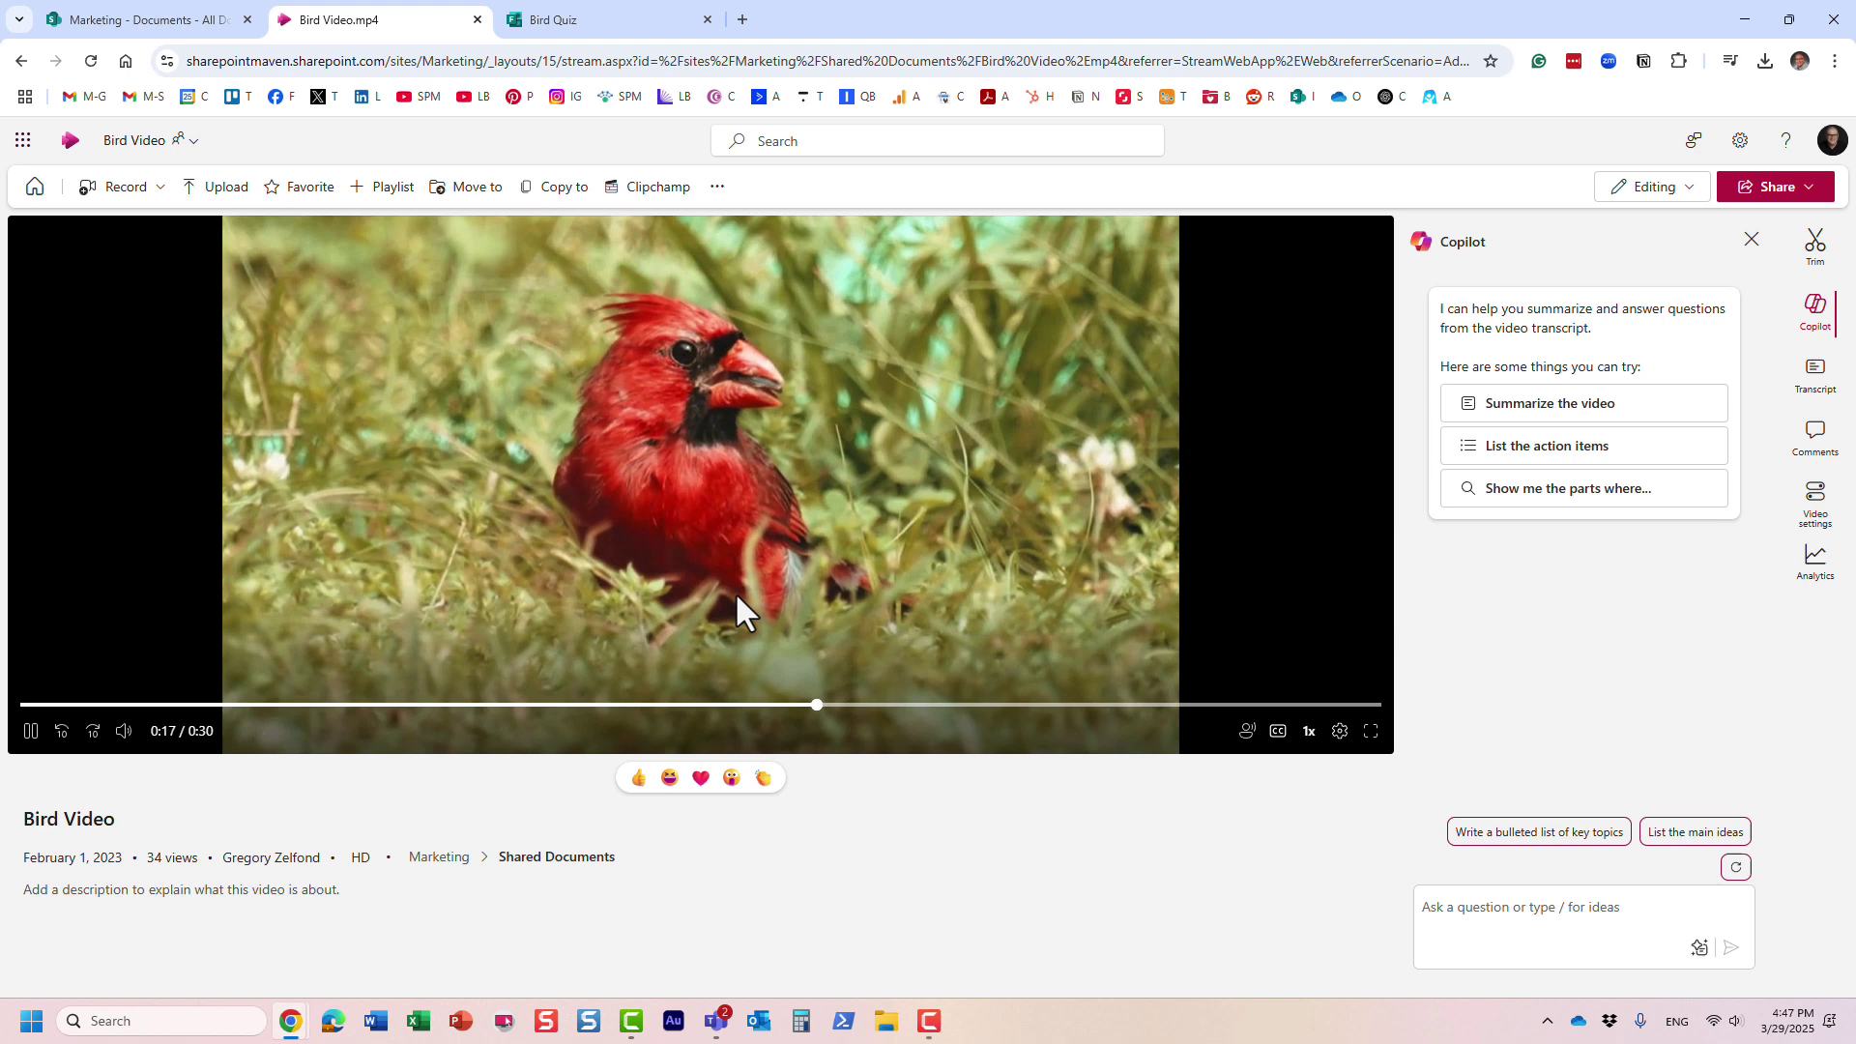
{"action": "left_click", "coordinate": [31, 731]}
{"action": "left_click_drag", "start_coordinate": [931, 732], "coordinate": [50, 745]}
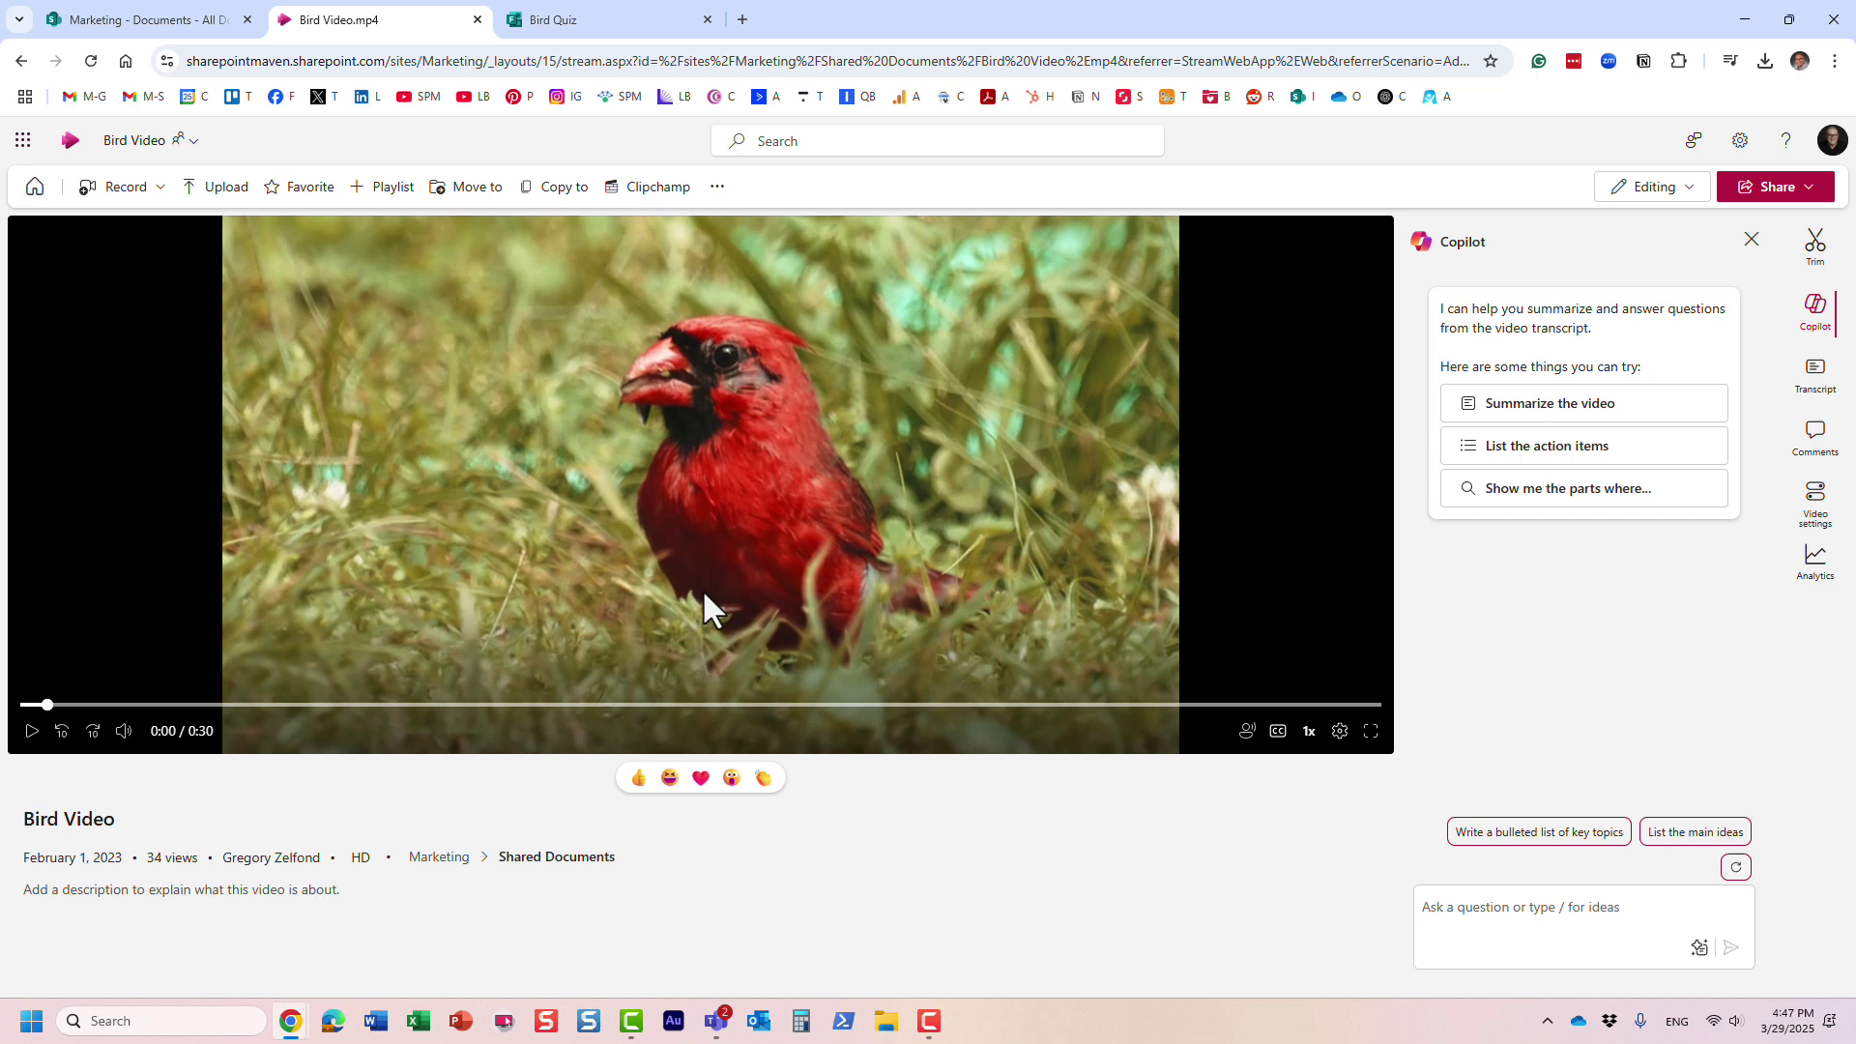
{"action": "left_click", "coordinate": [632, 19]}
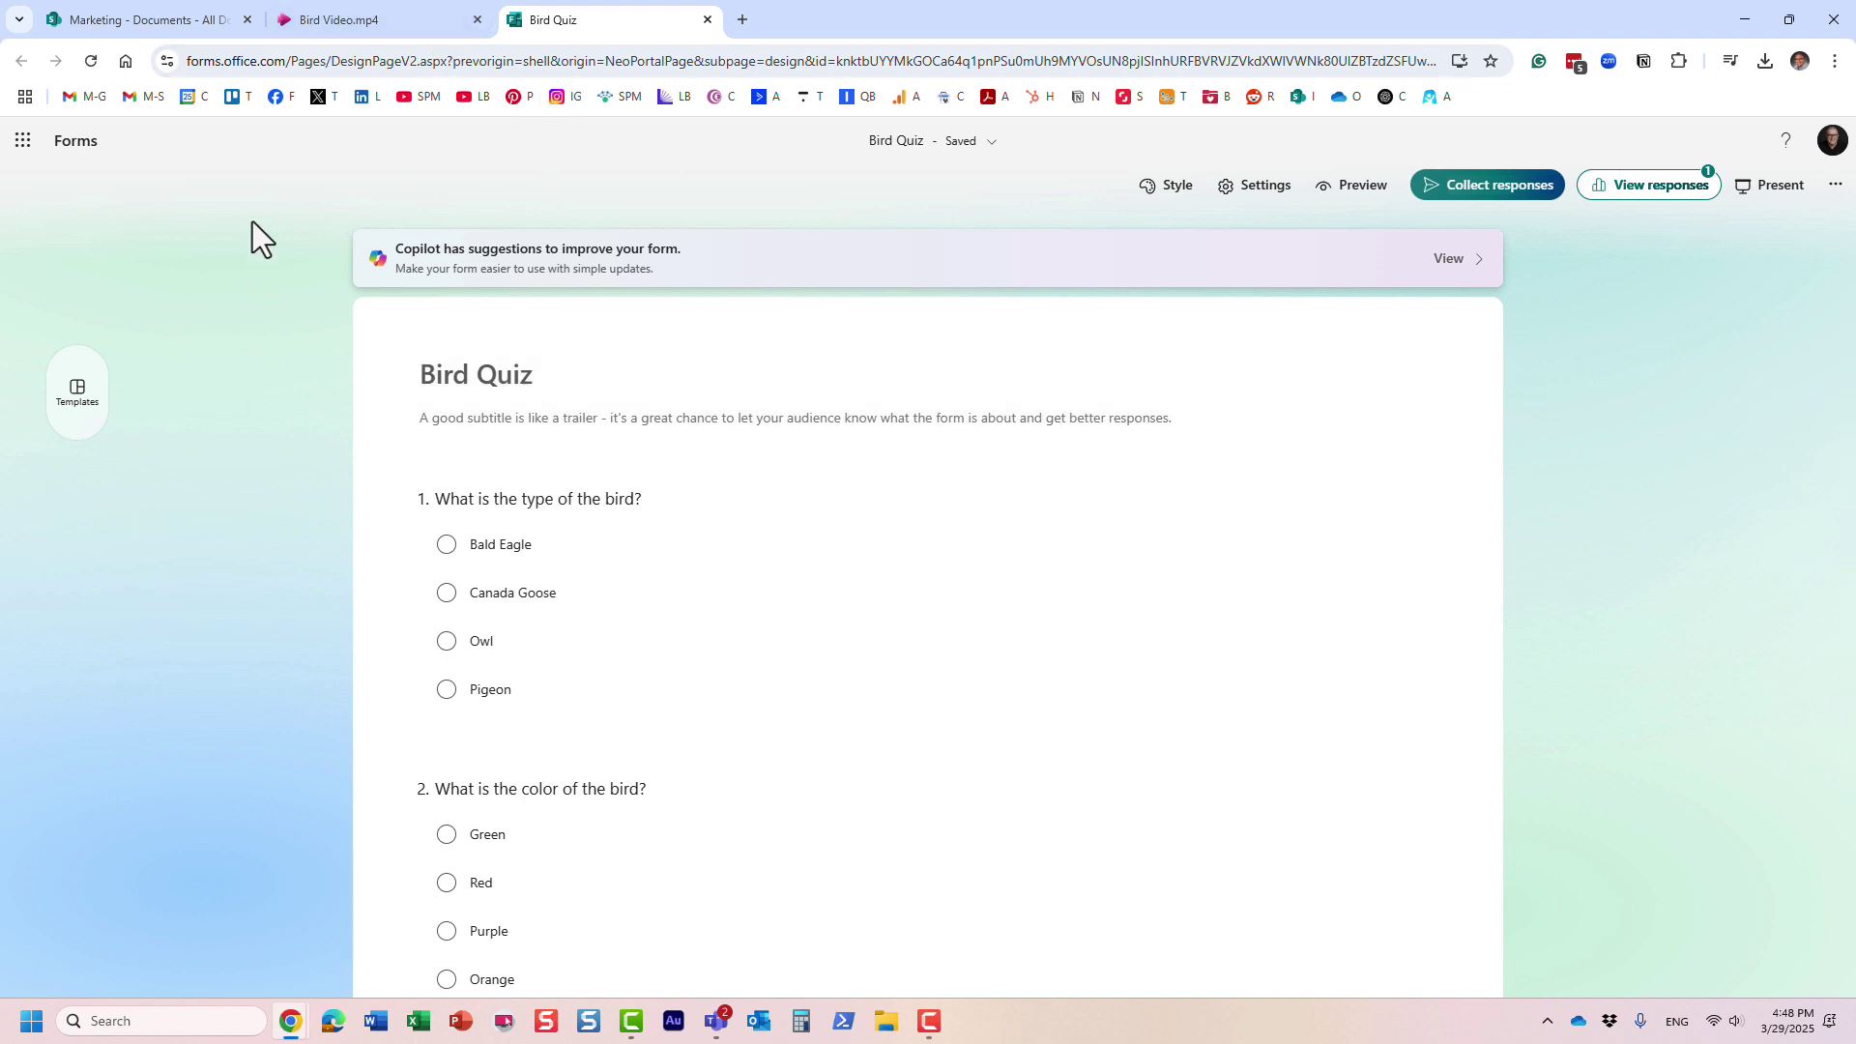
- Scroll through the bird-type and bird-color questions, then go back to Bird Video at 0:00
{"action": "scroll", "coordinate": [435, 677], "scroll_direction": "down", "scroll_amount": 1}
{"action": "scroll", "coordinate": [431, 671], "scroll_direction": "down", "scroll_amount": 1}
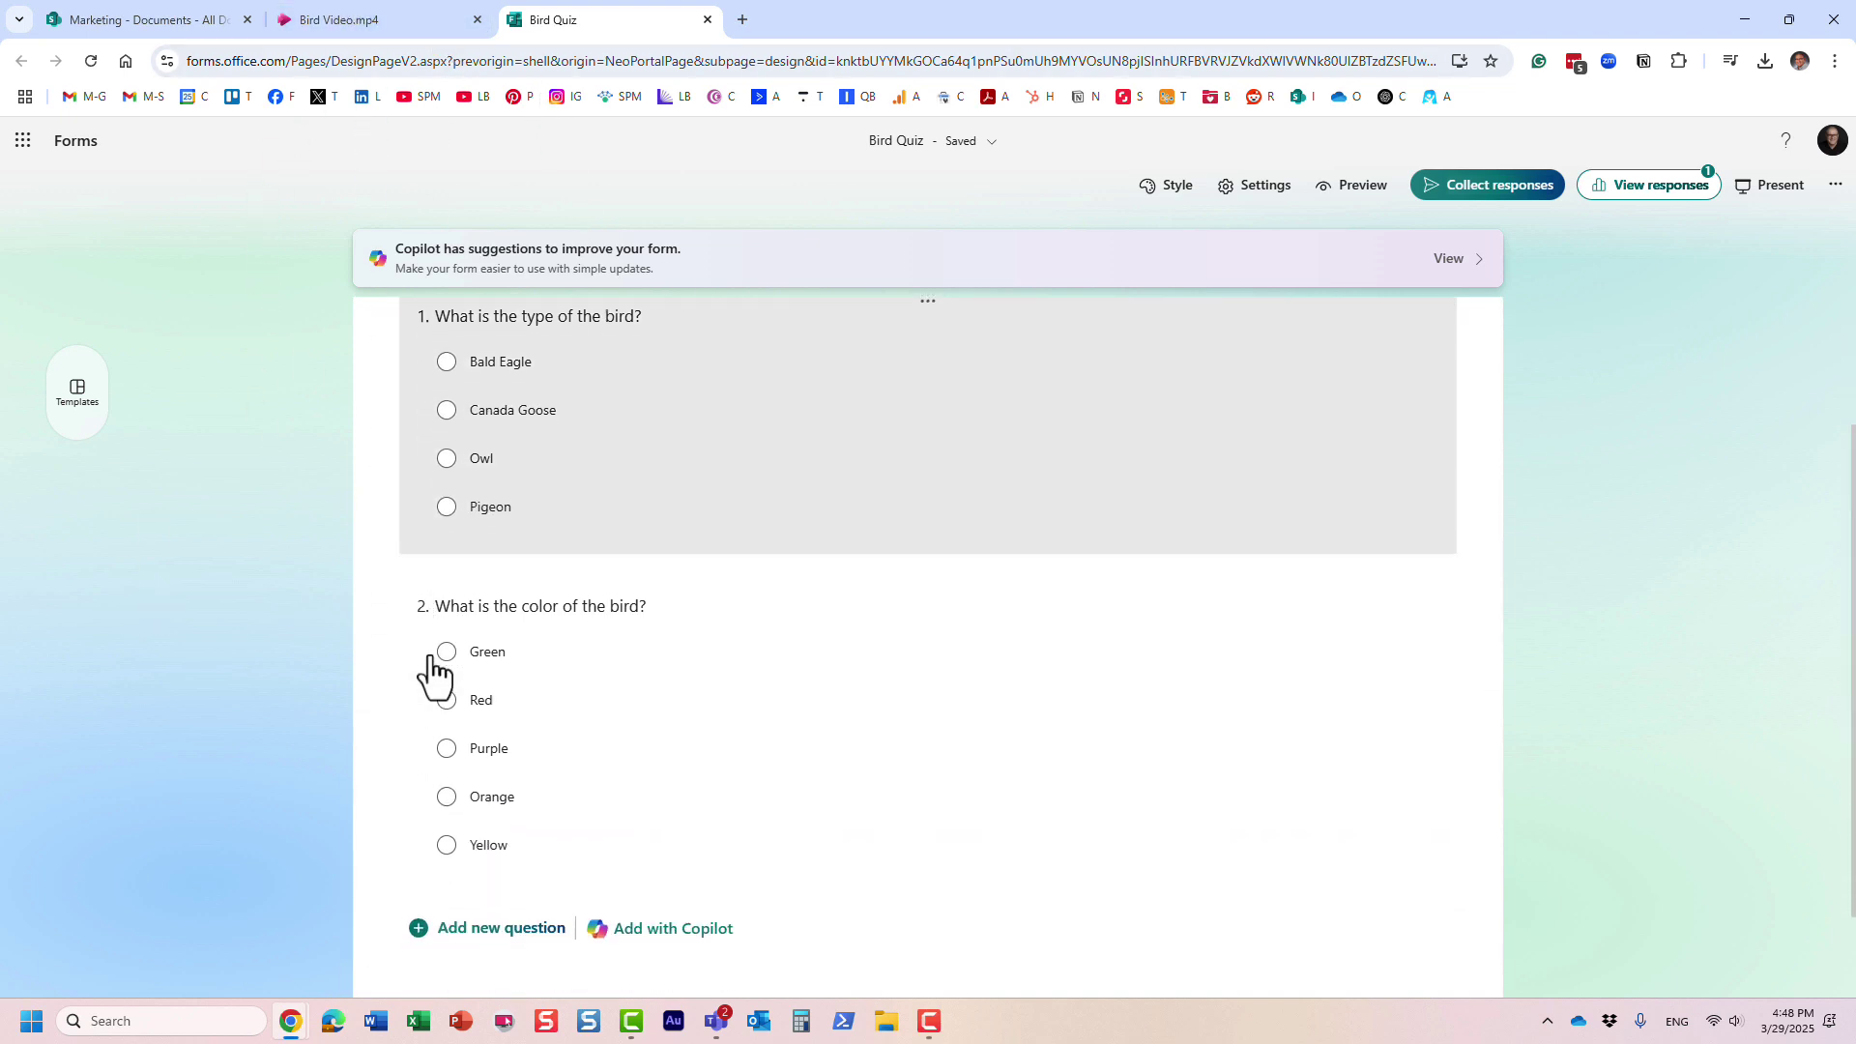
{"action": "scroll", "coordinate": [432, 671], "scroll_direction": "up", "scroll_amount": 3}
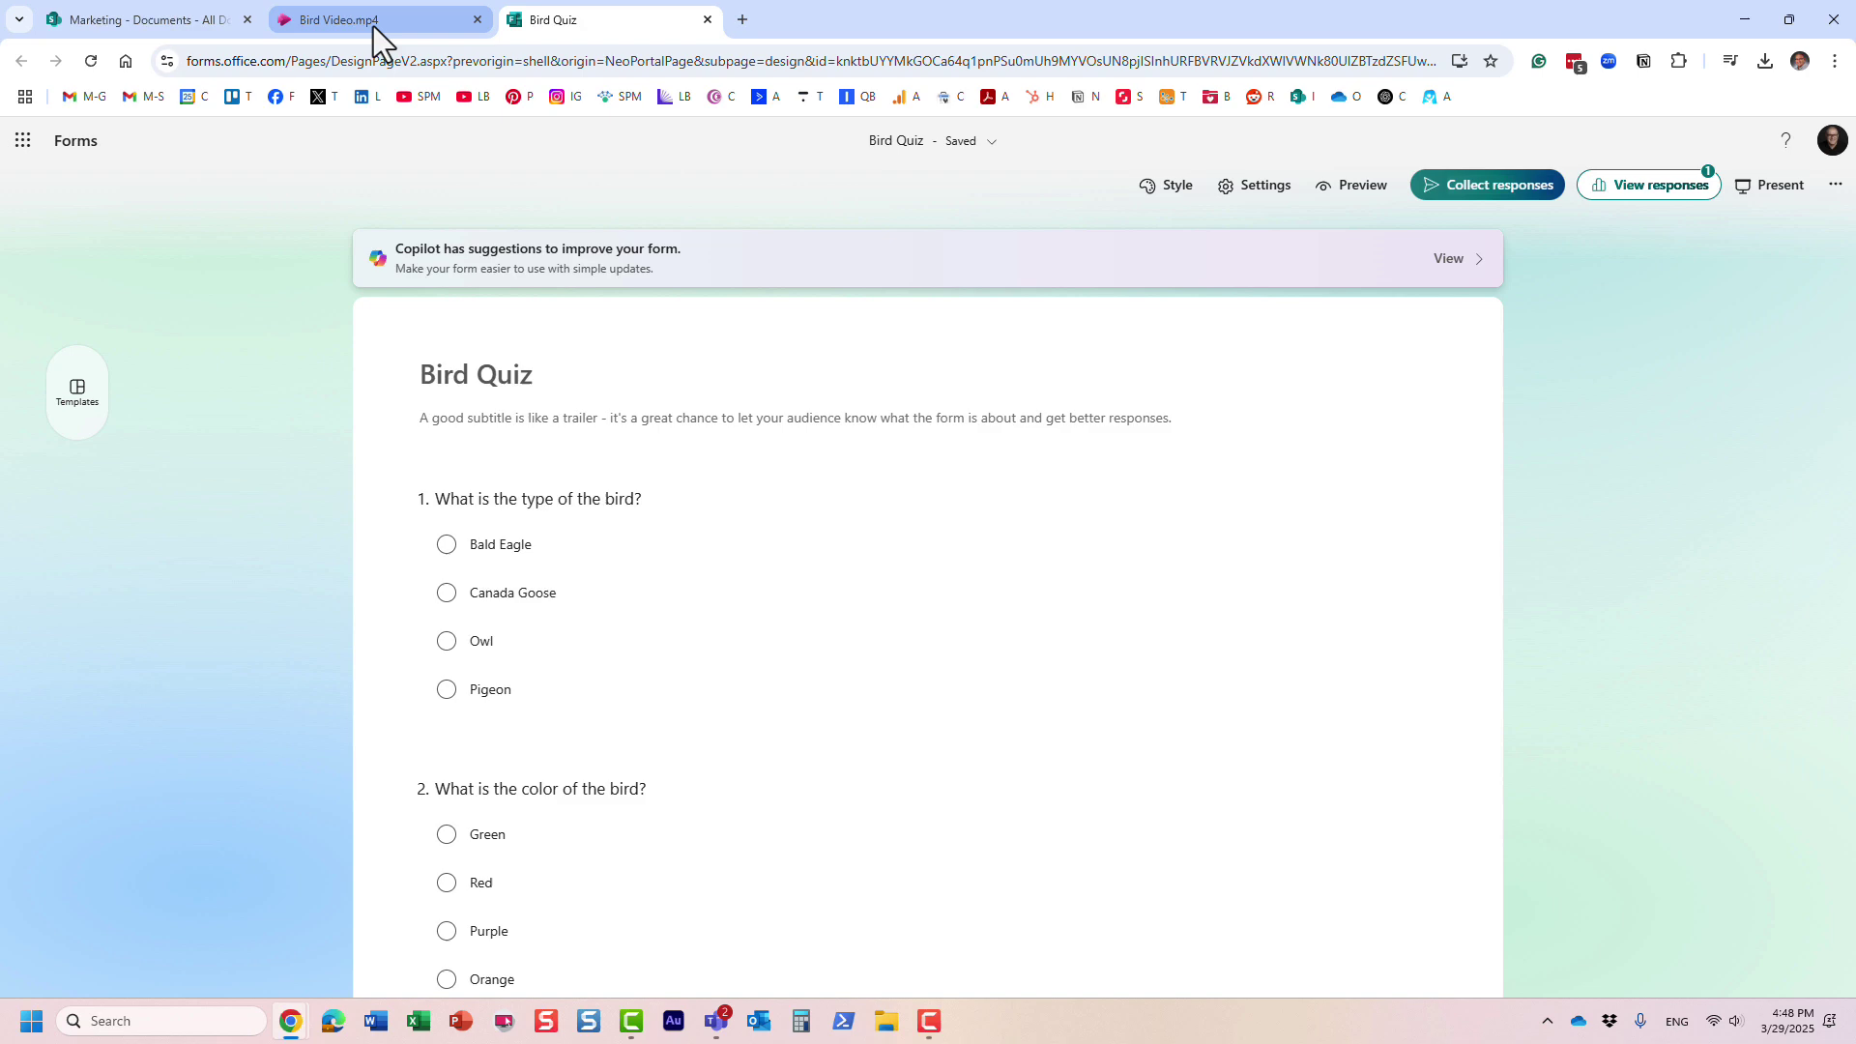
{"action": "left_click", "coordinate": [373, 27]}
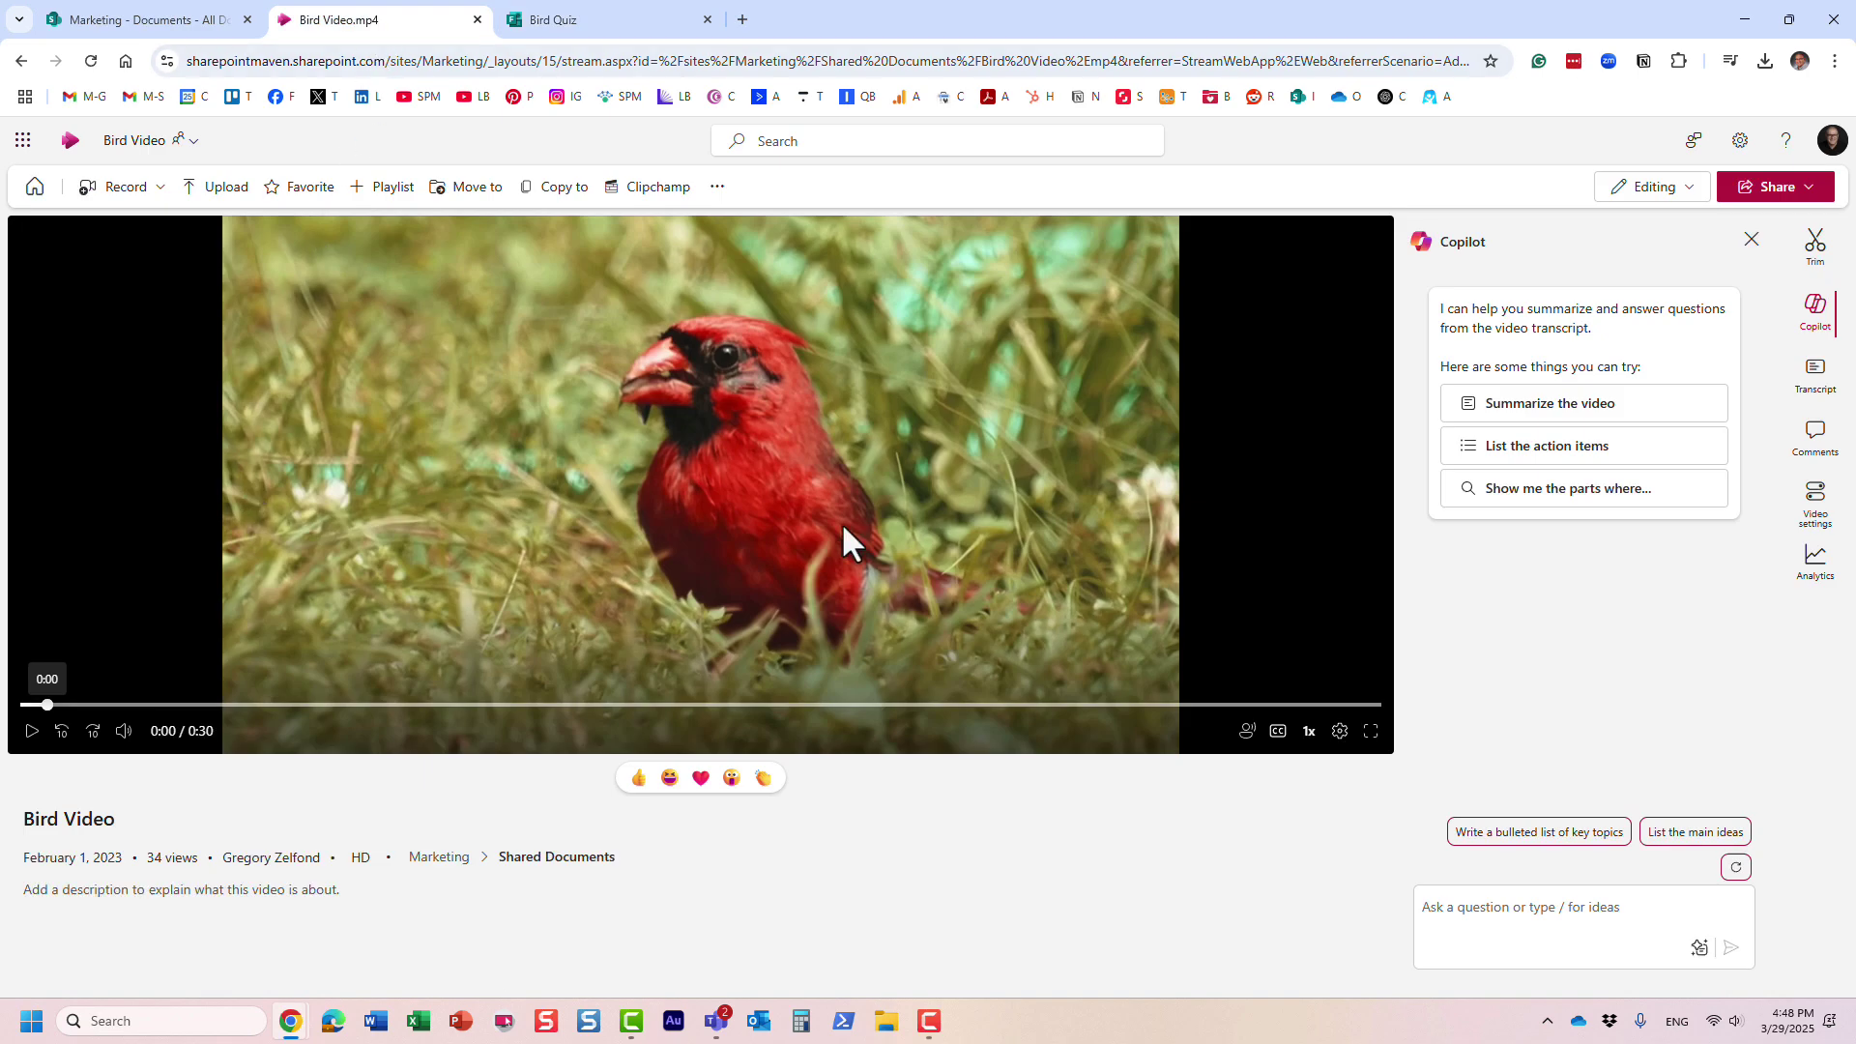
{"action": "left_click", "coordinate": [603, 27]}
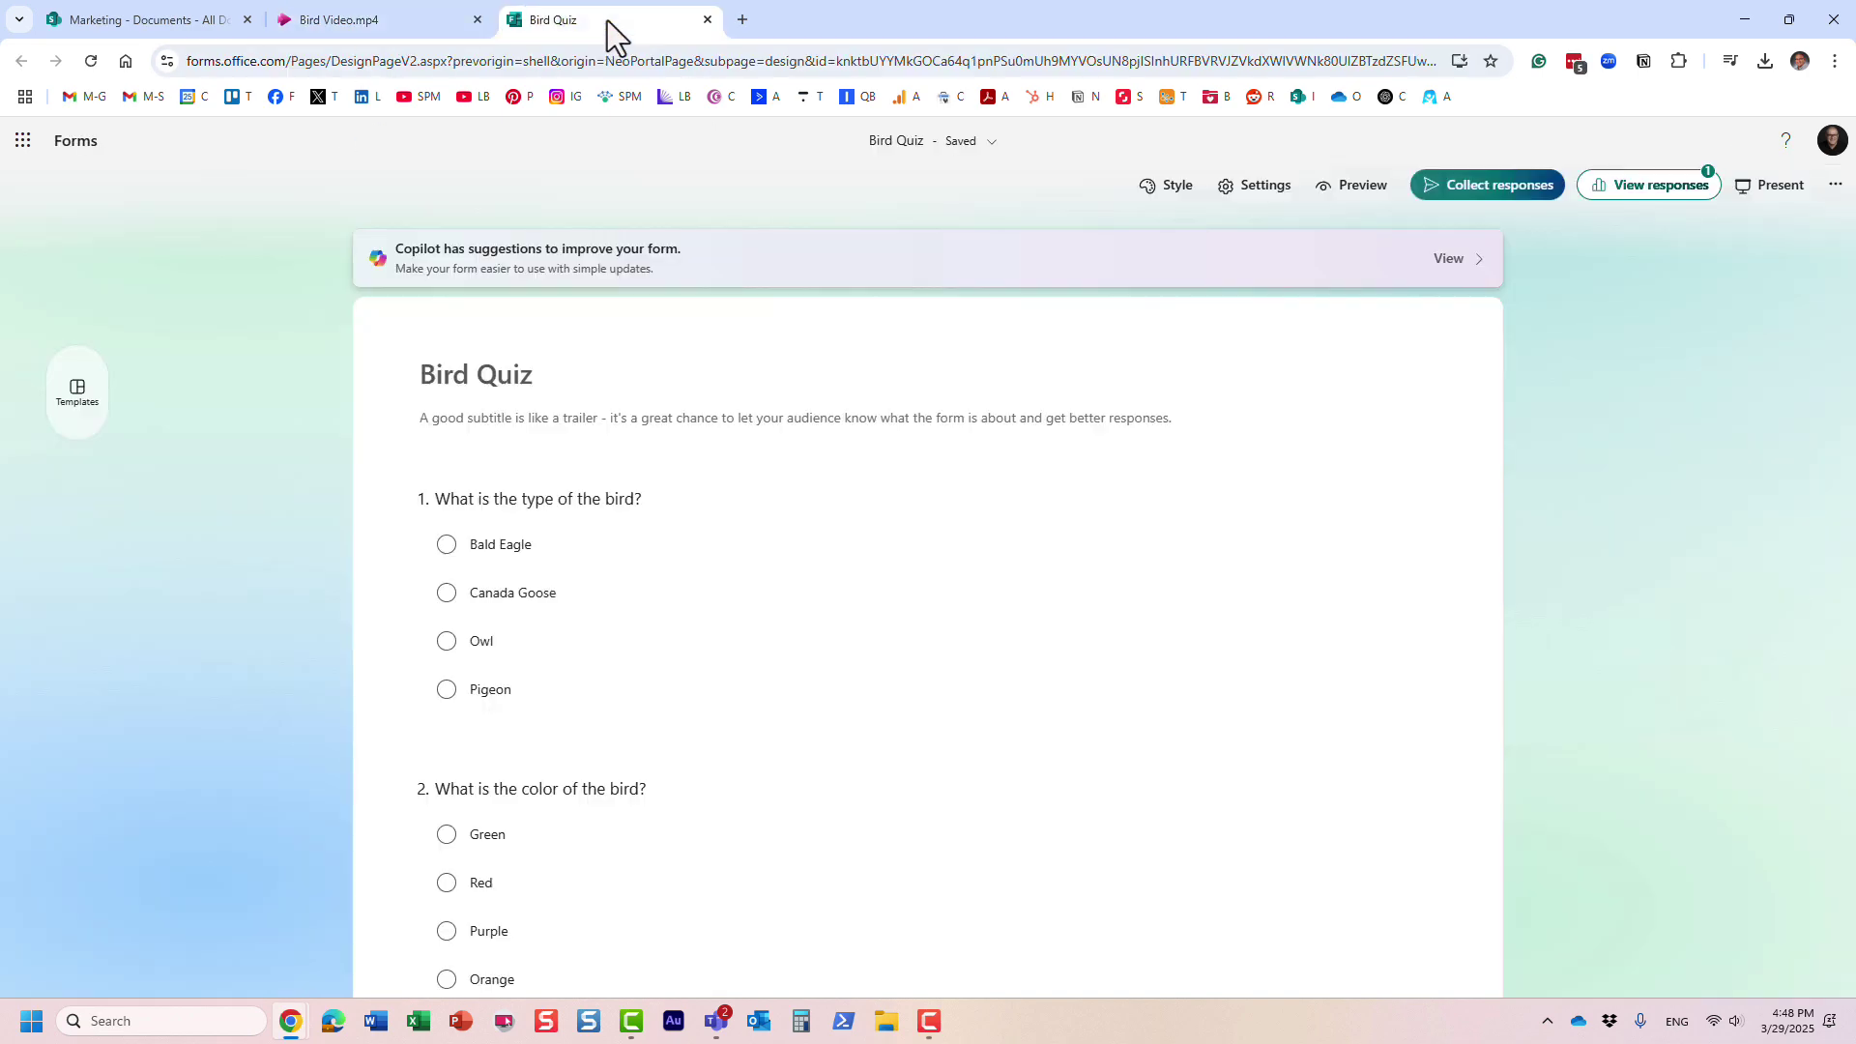
{"action": "left_click", "coordinate": [399, 27]}
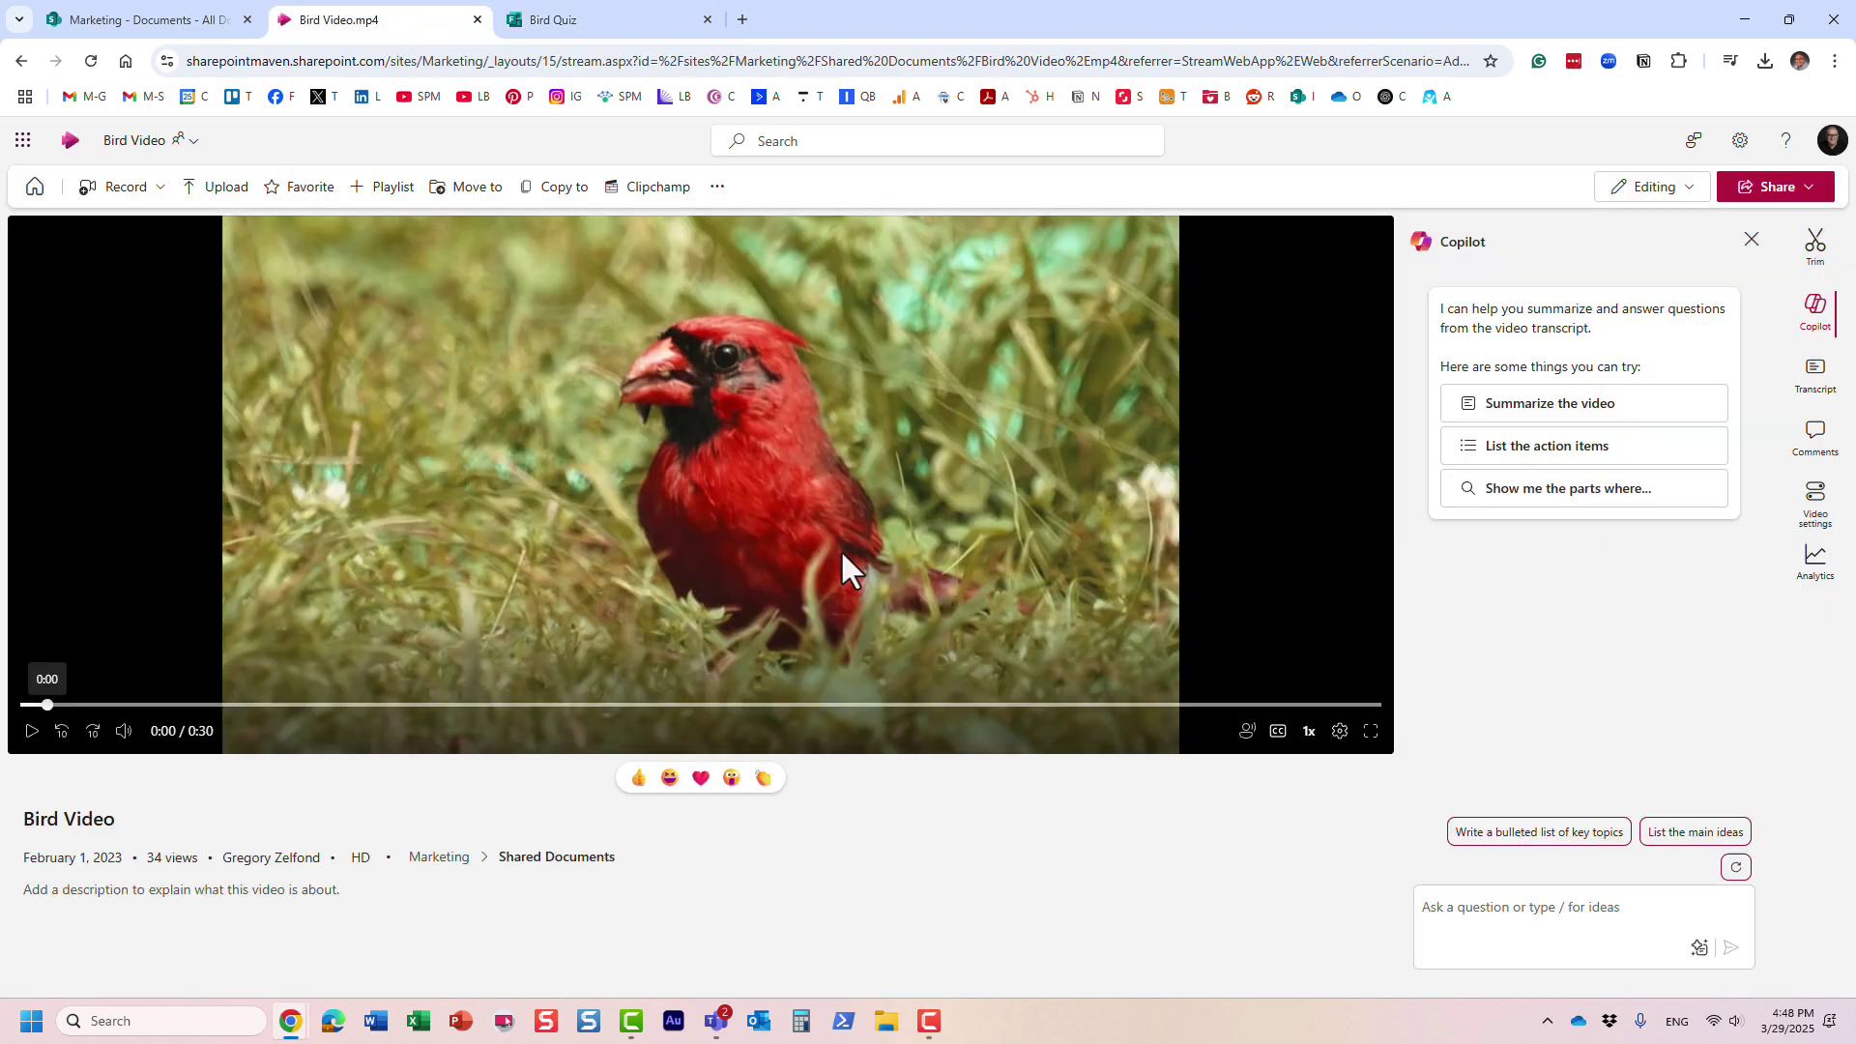
- Switch Interactivity On in Bird Video's settings and show the empty Interactivity pane
{"action": "left_click", "coordinate": [1823, 503]}
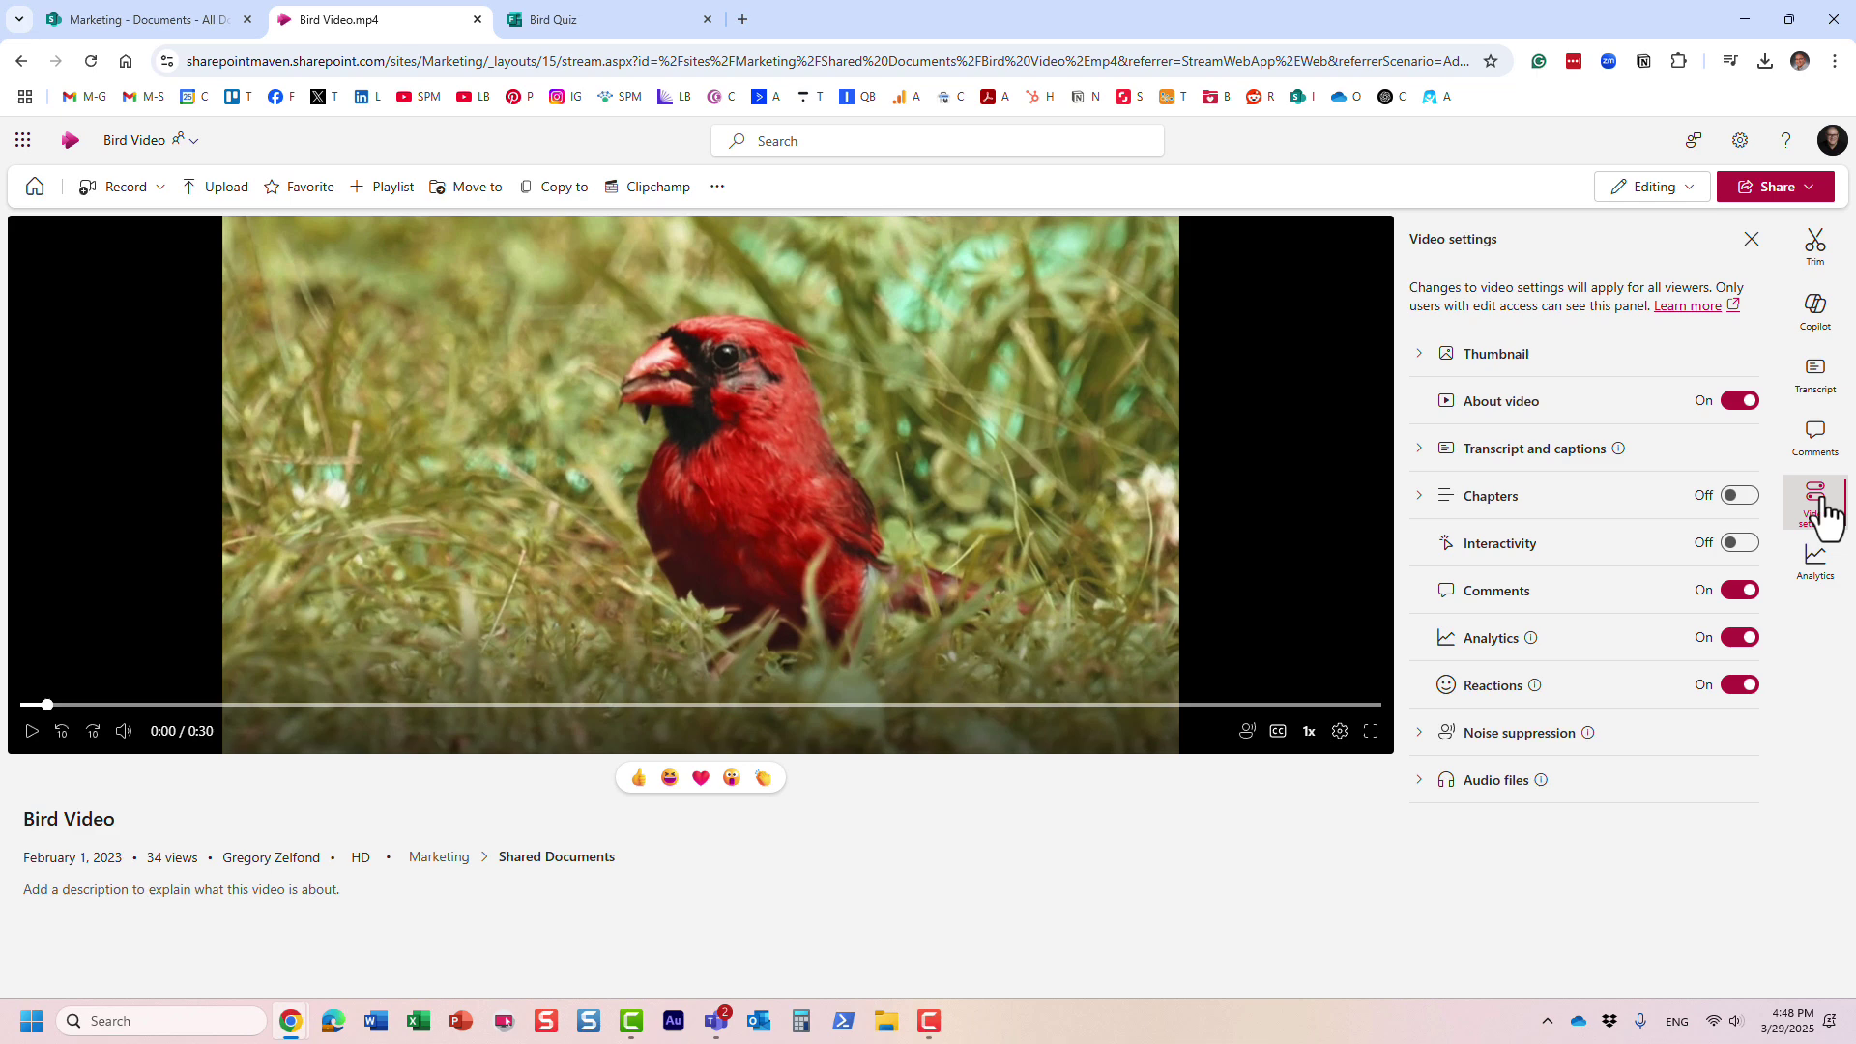
{"action": "left_click", "coordinate": [1739, 544]}
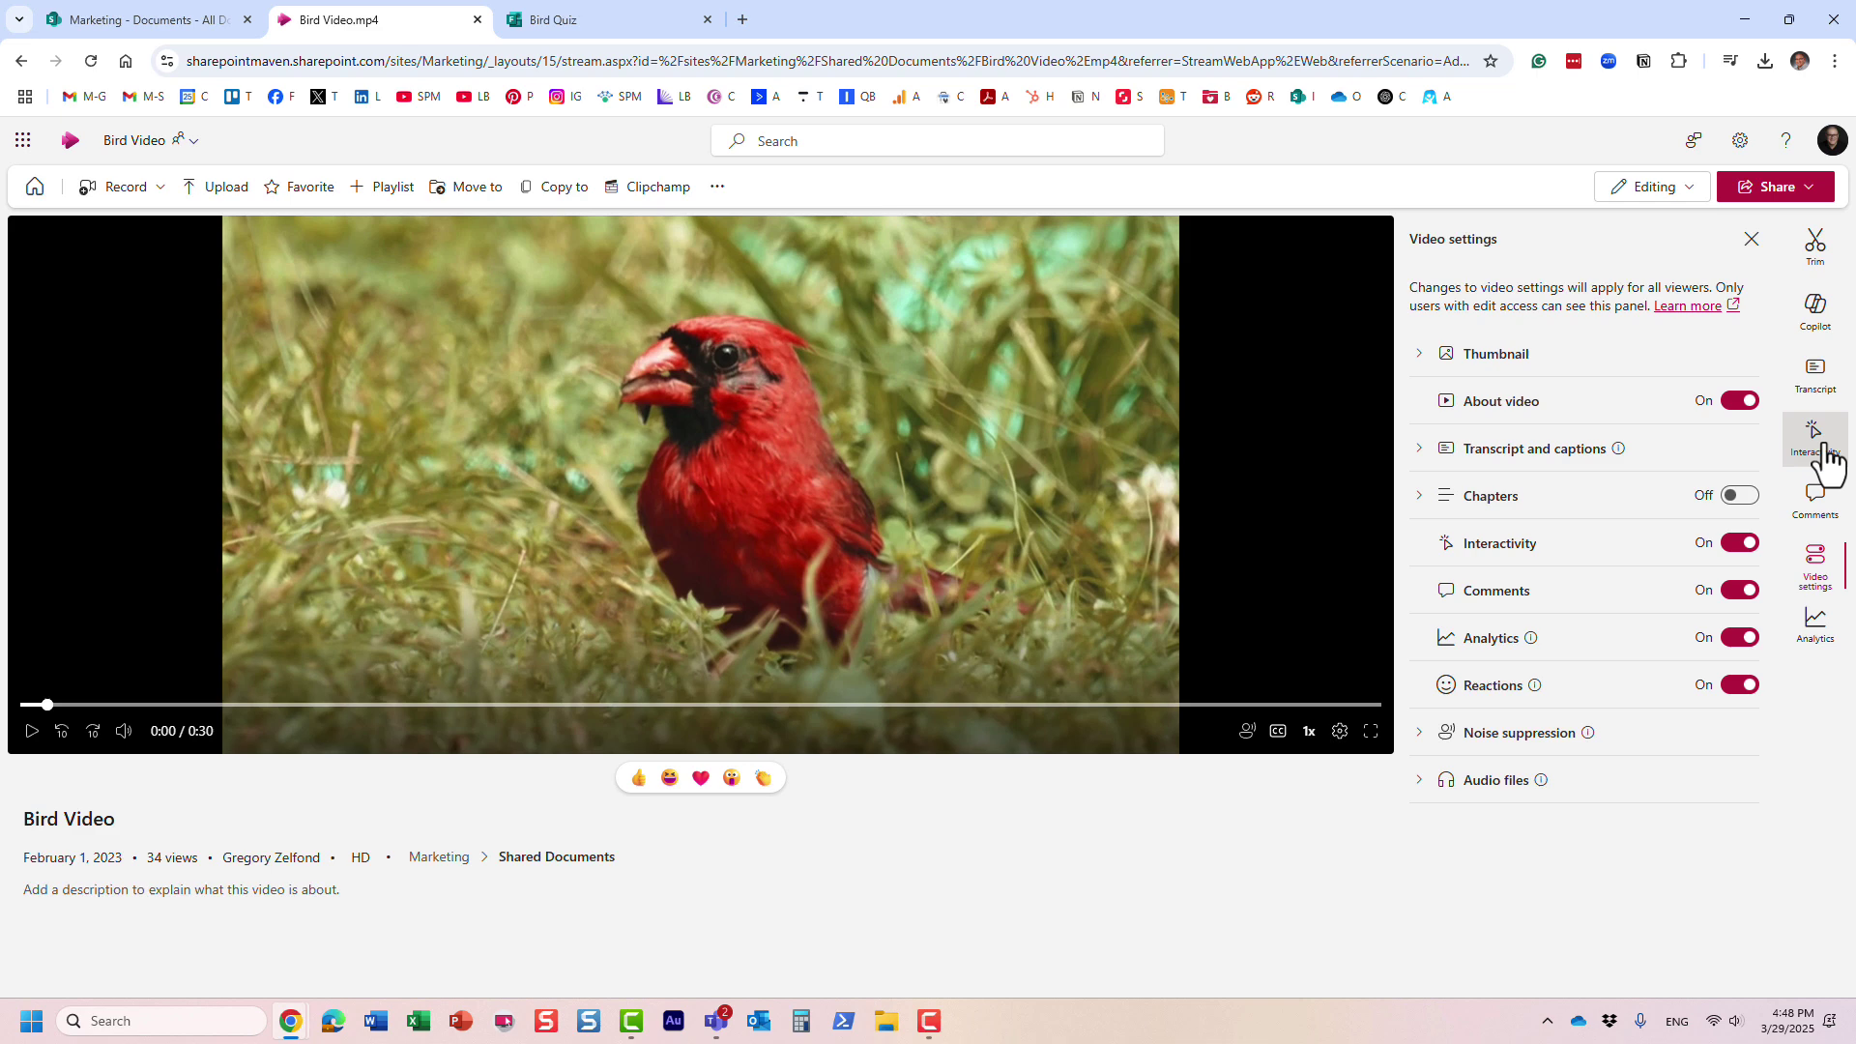
{"action": "left_click", "coordinate": [1741, 551]}
{"action": "left_click", "coordinate": [1741, 547]}
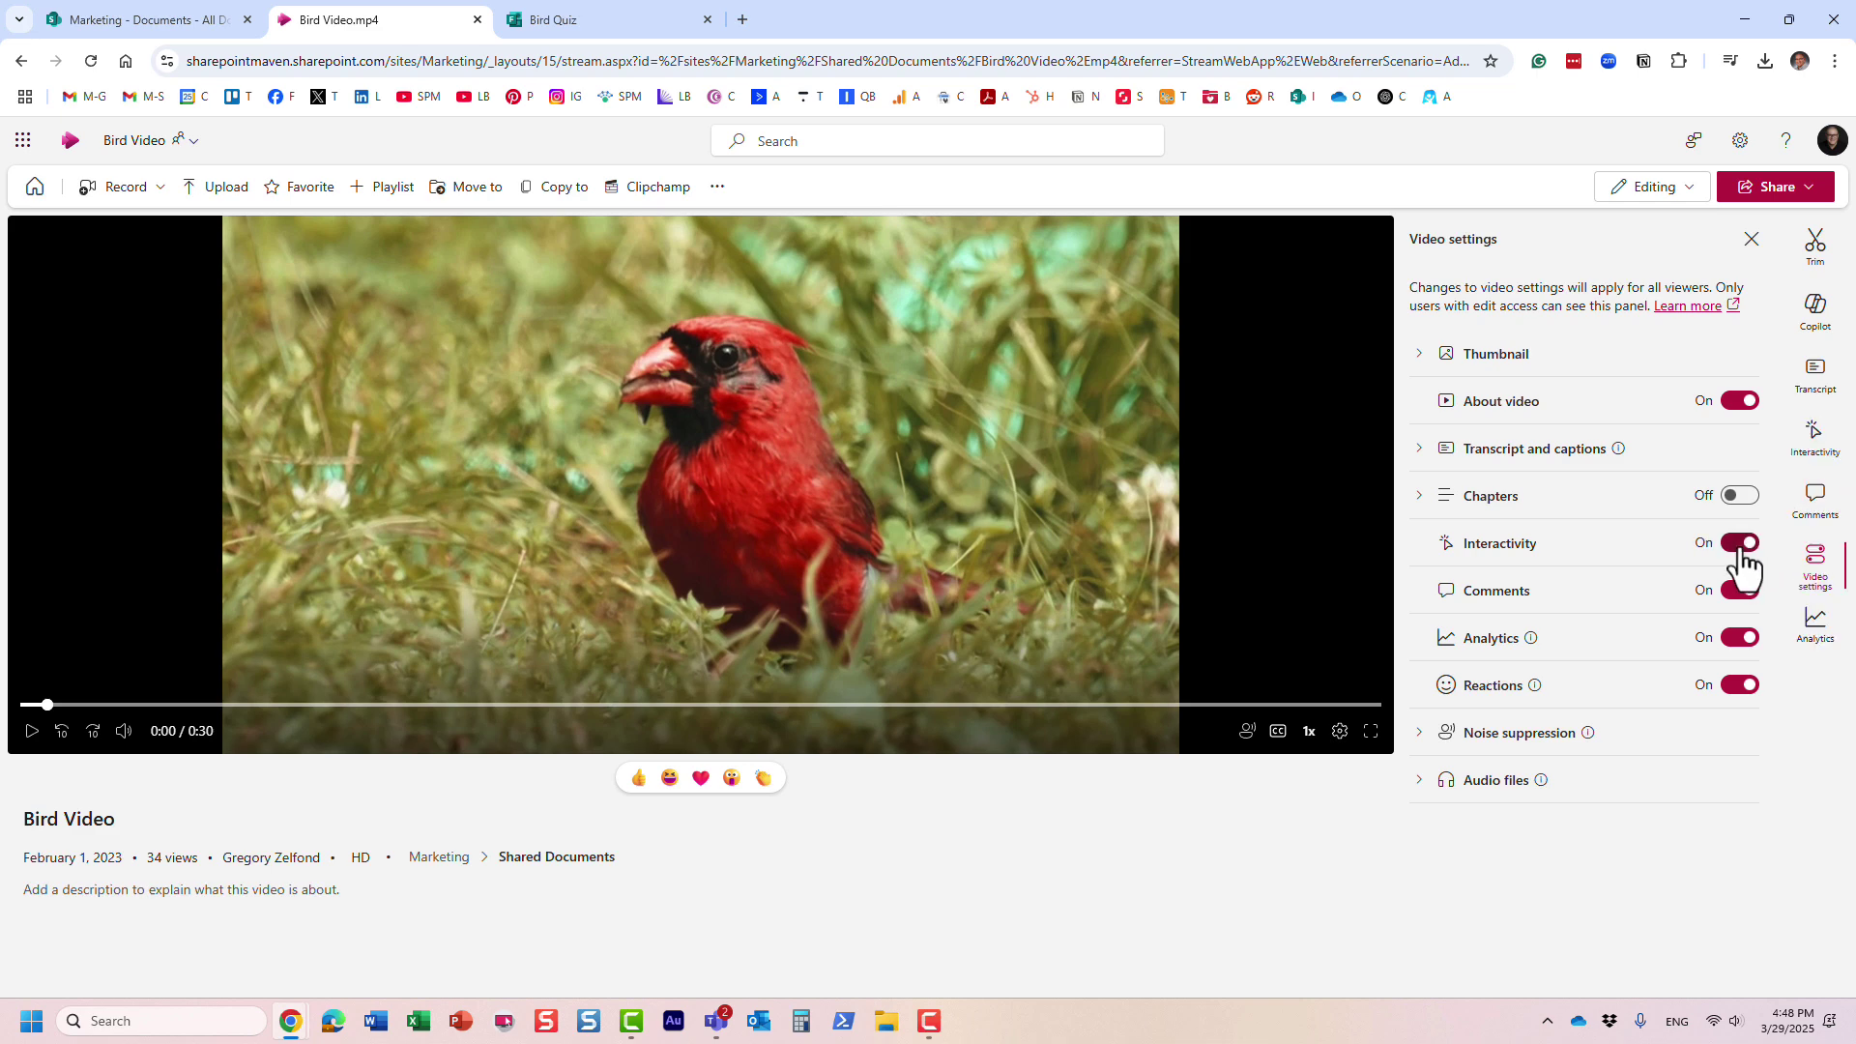
{"action": "left_click", "coordinate": [1816, 440]}
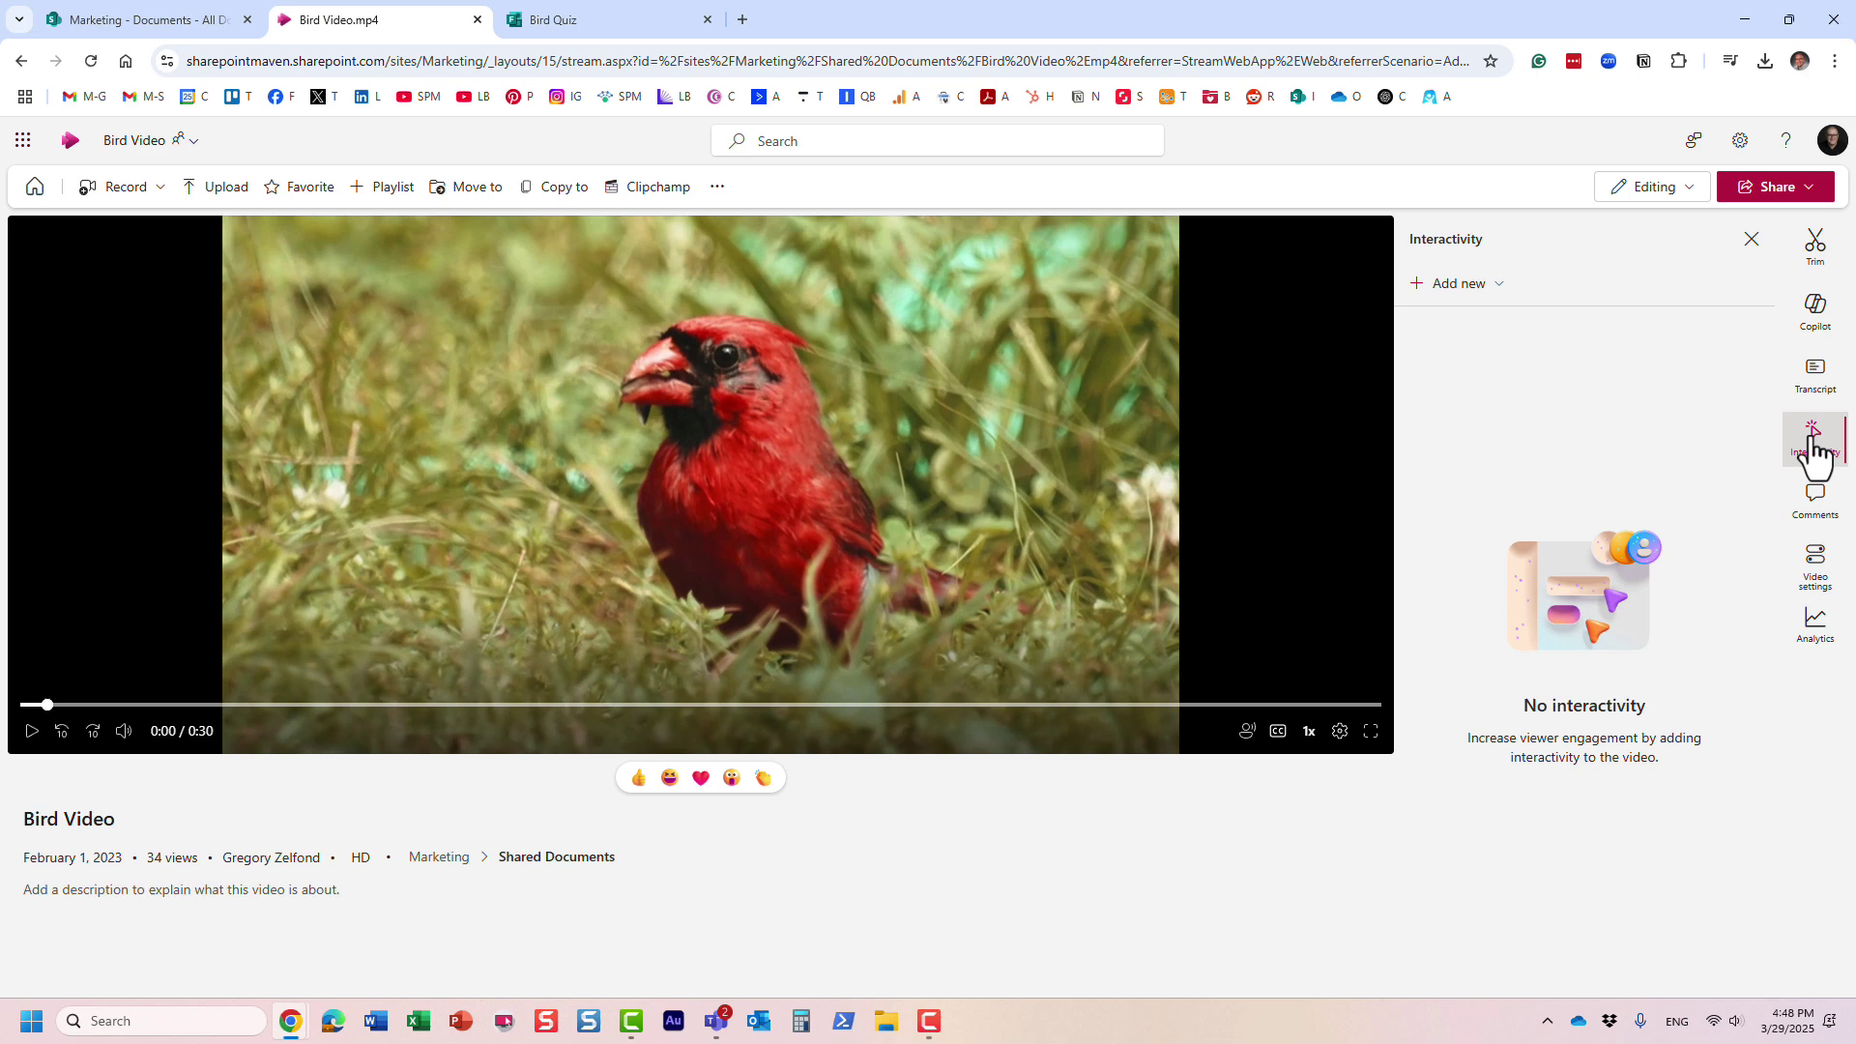
- Add a new form entry with an empty Form link and Start time 0:00
{"action": "left_click", "coordinate": [1502, 288]}
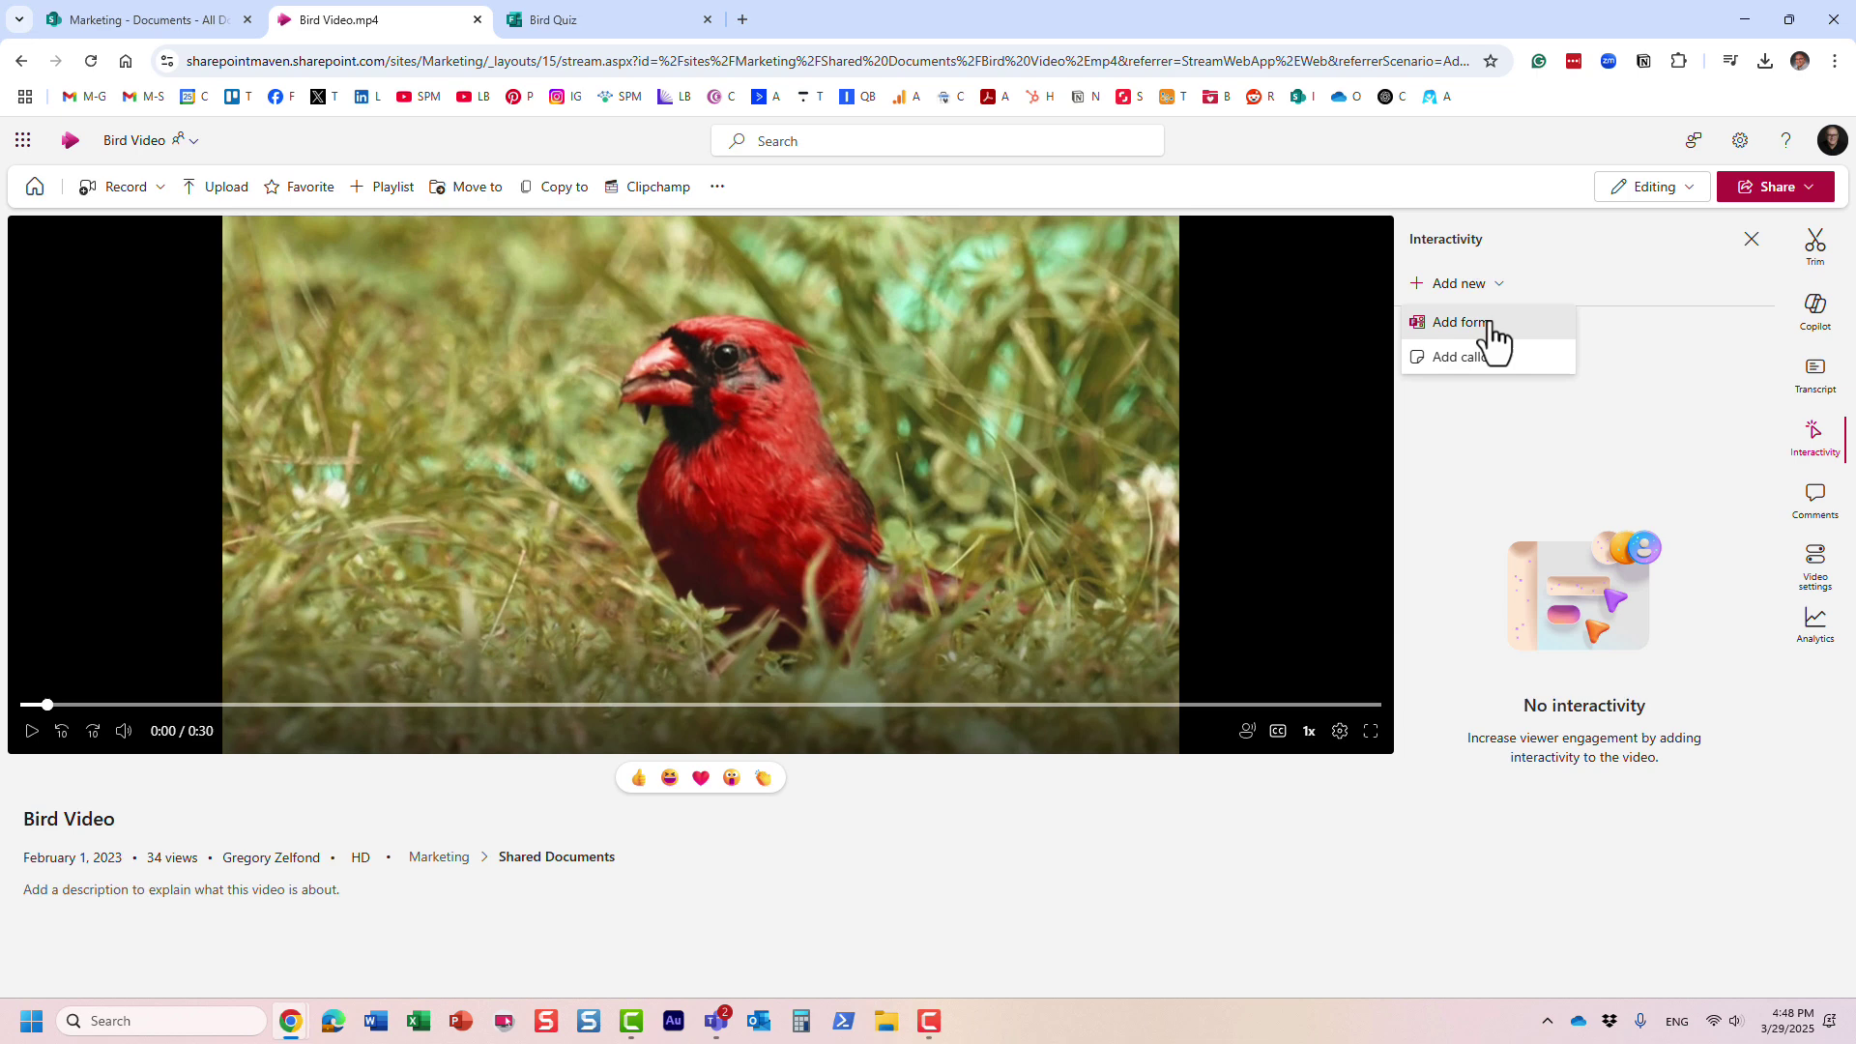
{"action": "left_click", "coordinate": [1489, 334]}
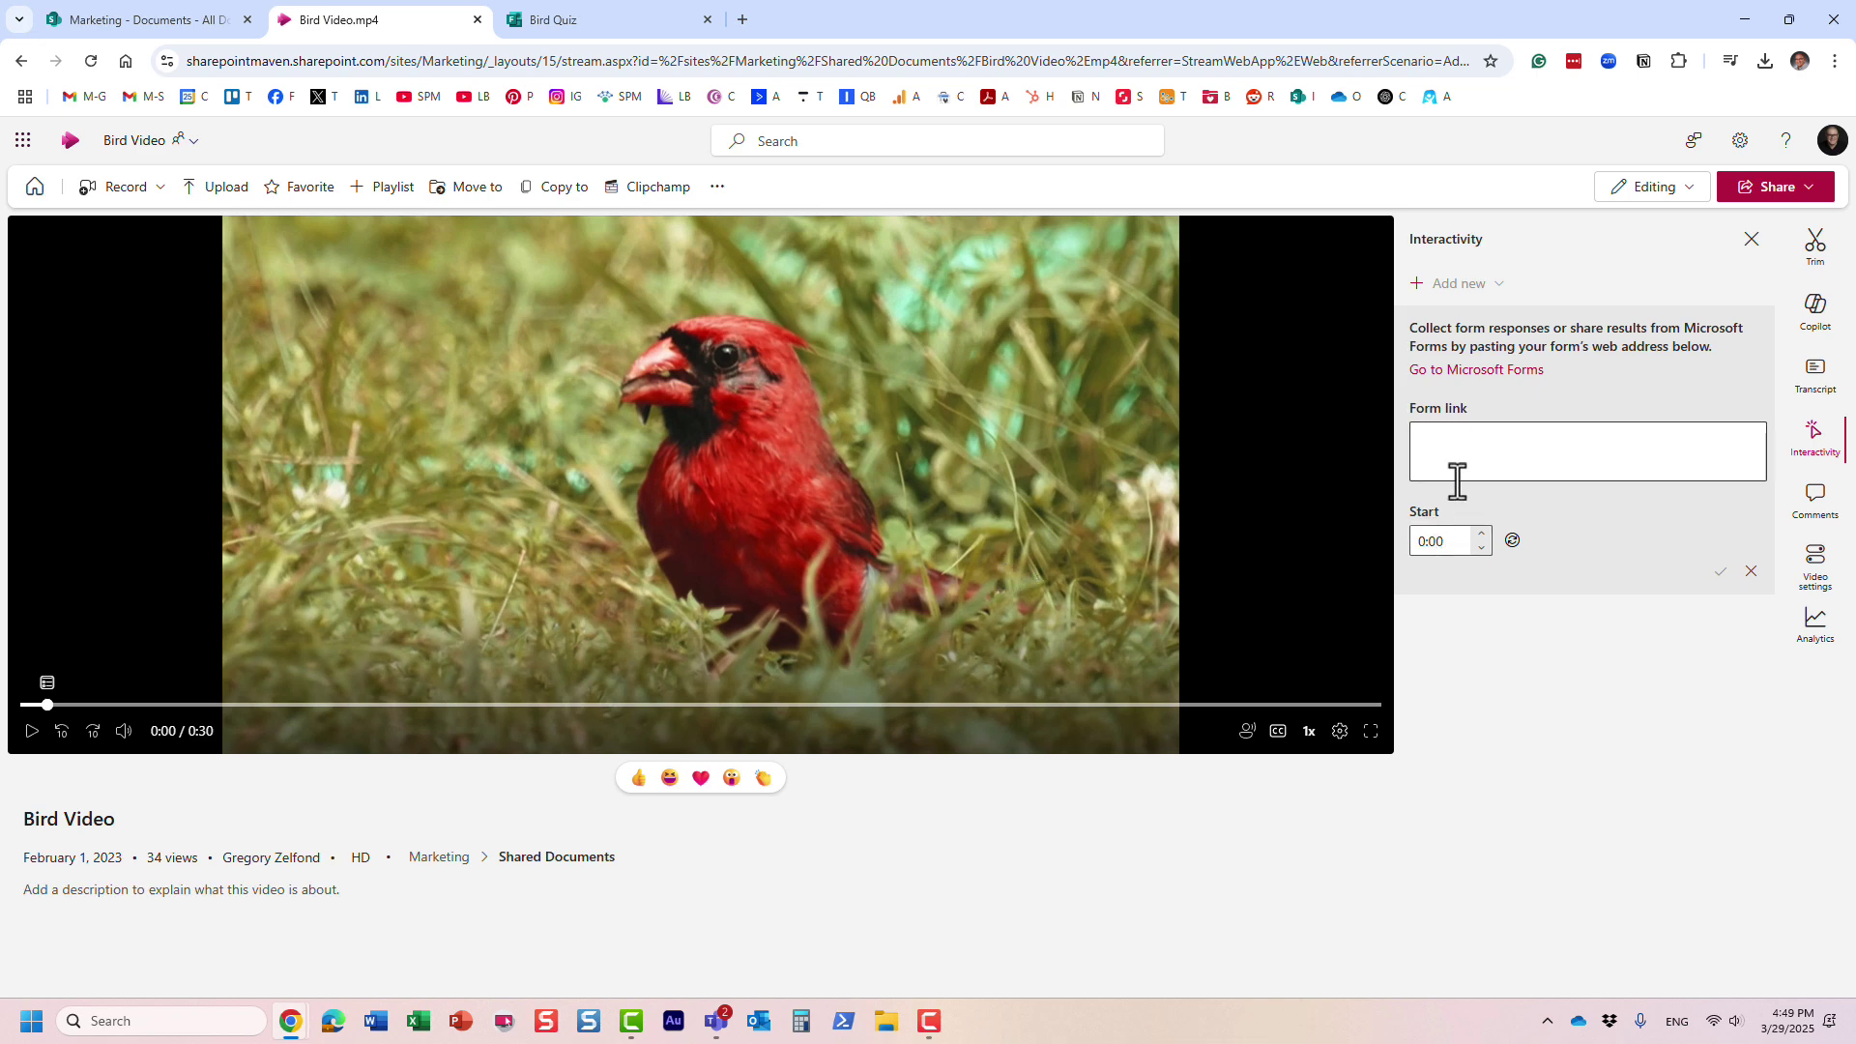
- Copy the Bird Quiz link from Collect responses and return to Bird Video's Interactivity pane
{"action": "left_click", "coordinate": [573, 25]}
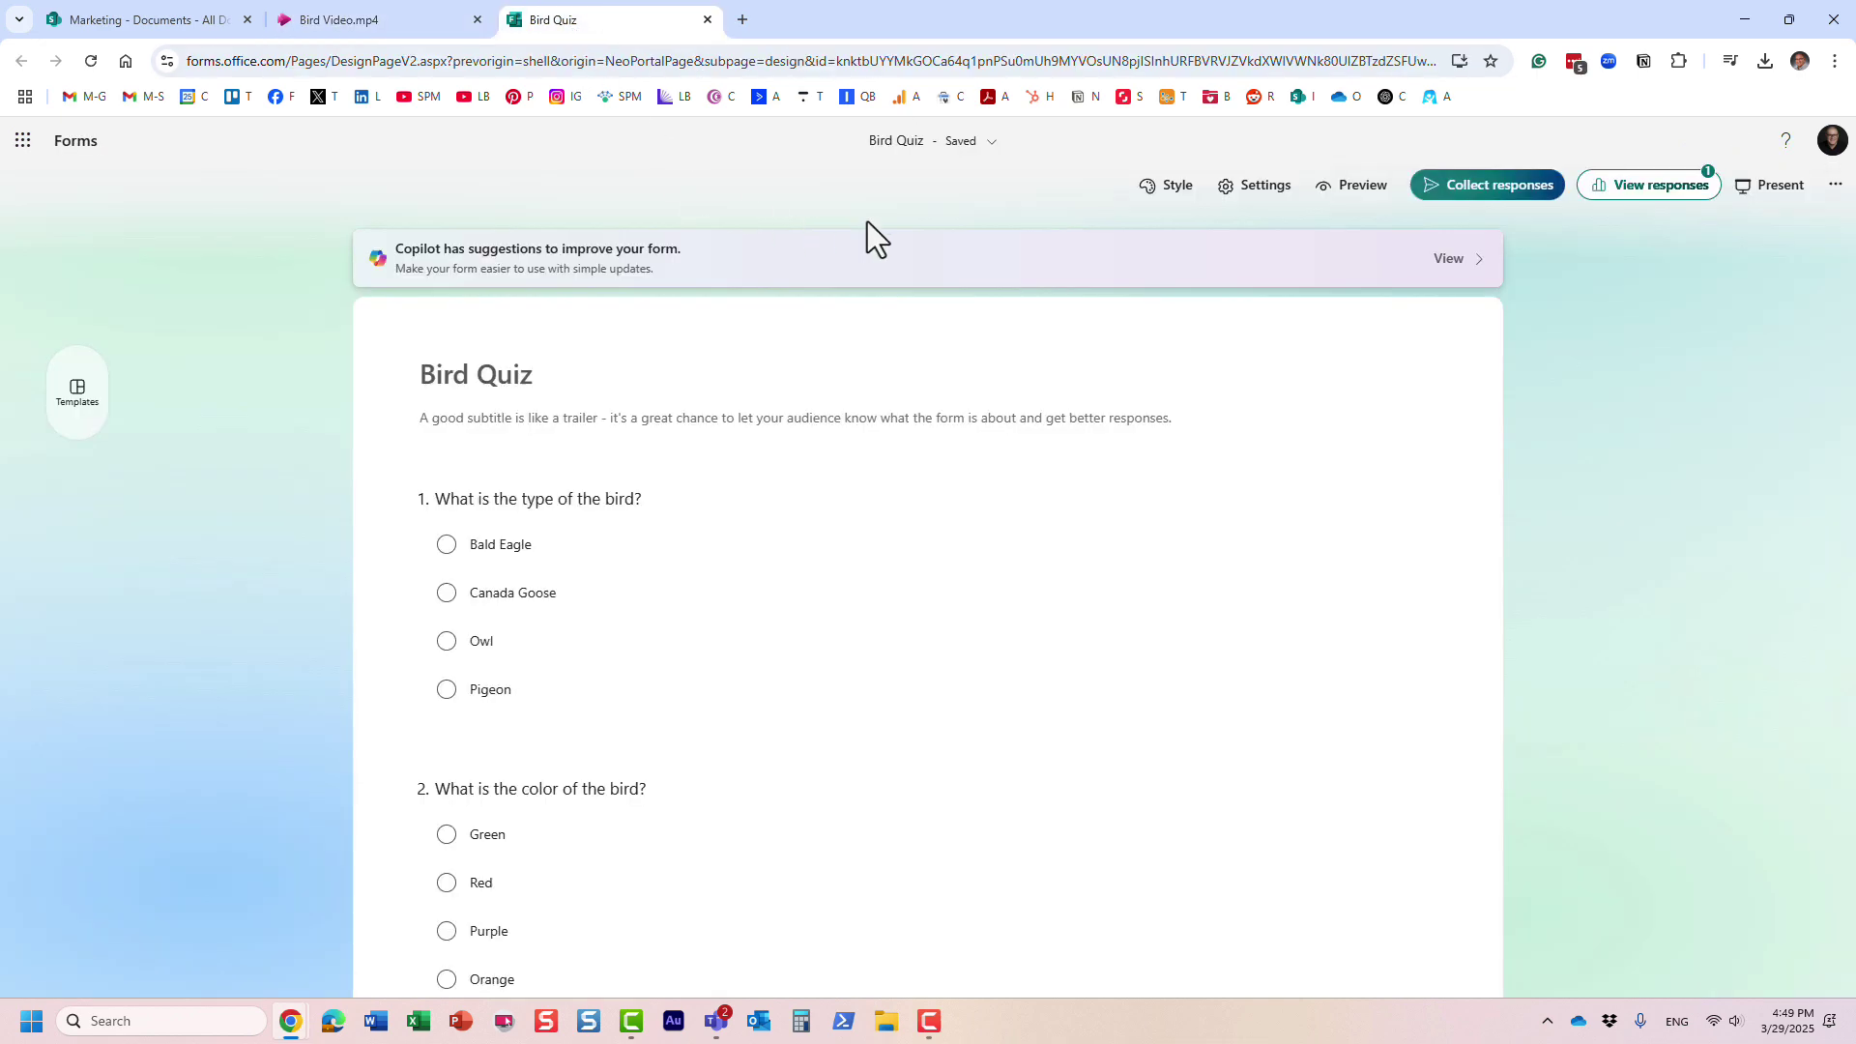
{"action": "left_click", "coordinate": [1494, 189]}
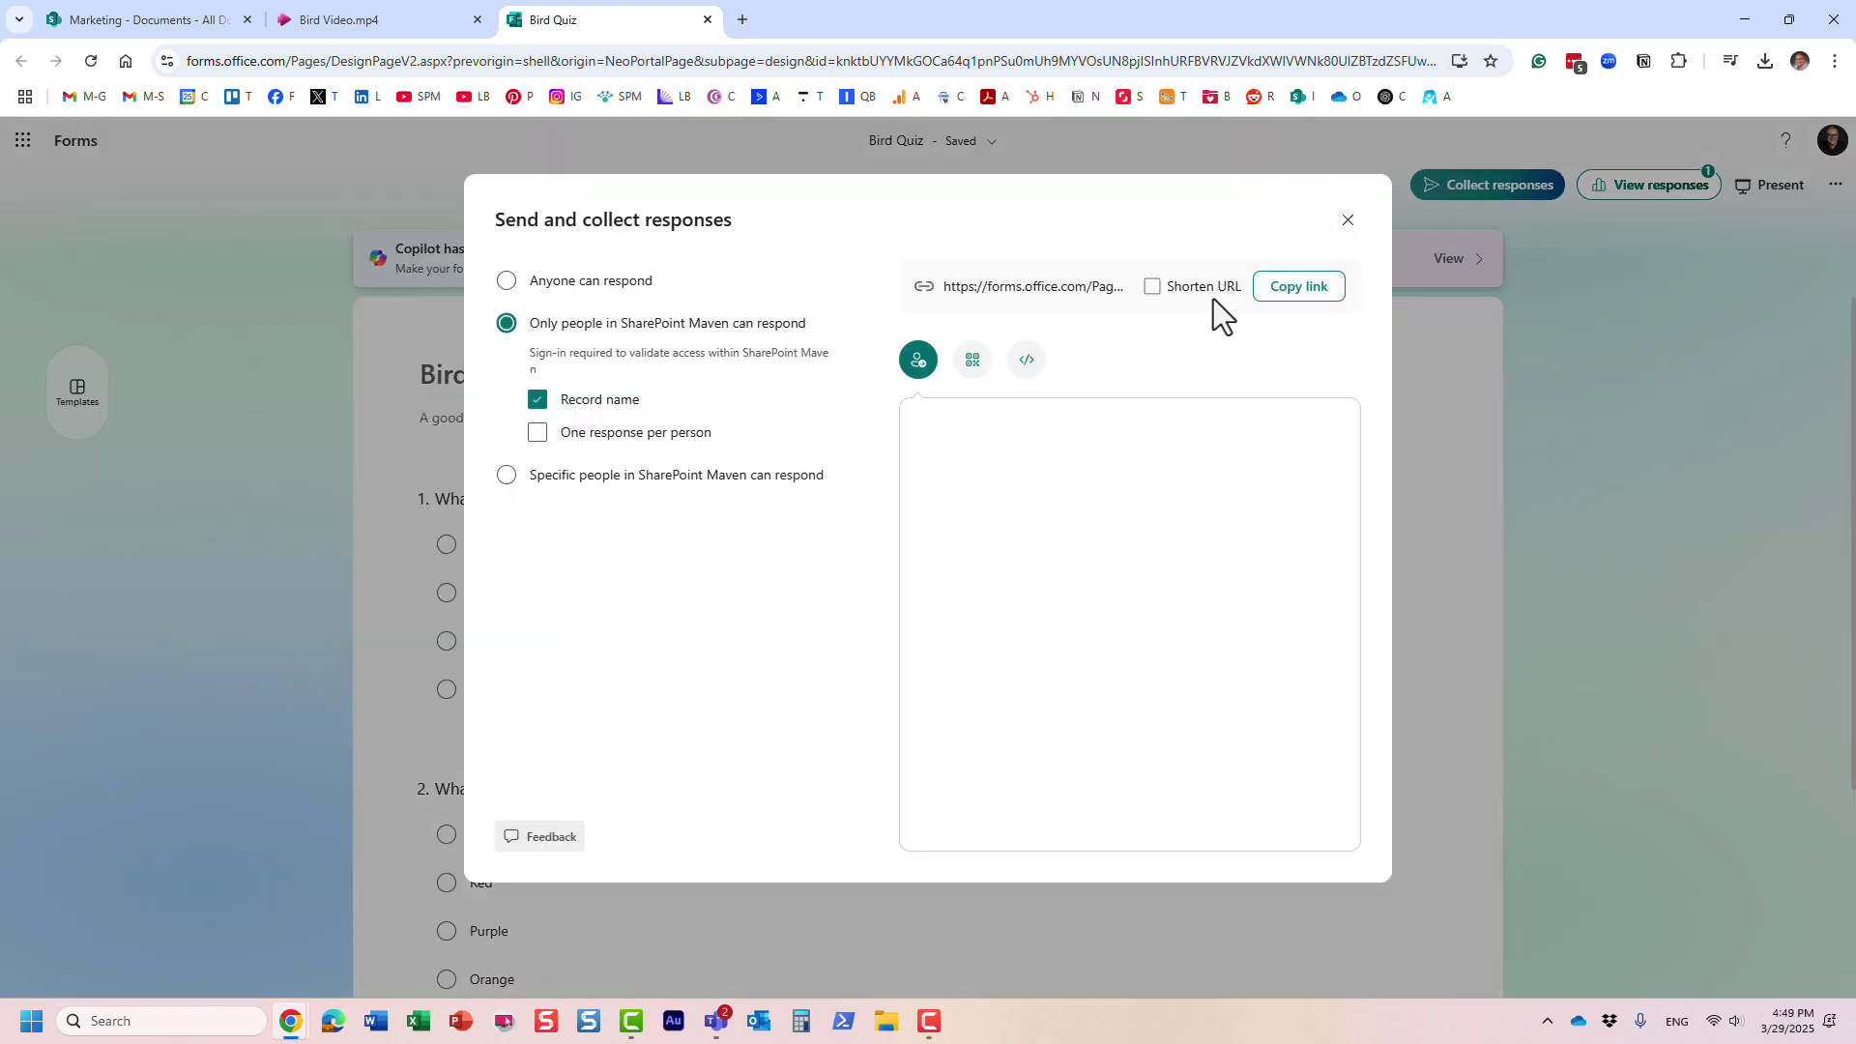
{"action": "left_click", "coordinate": [1290, 292]}
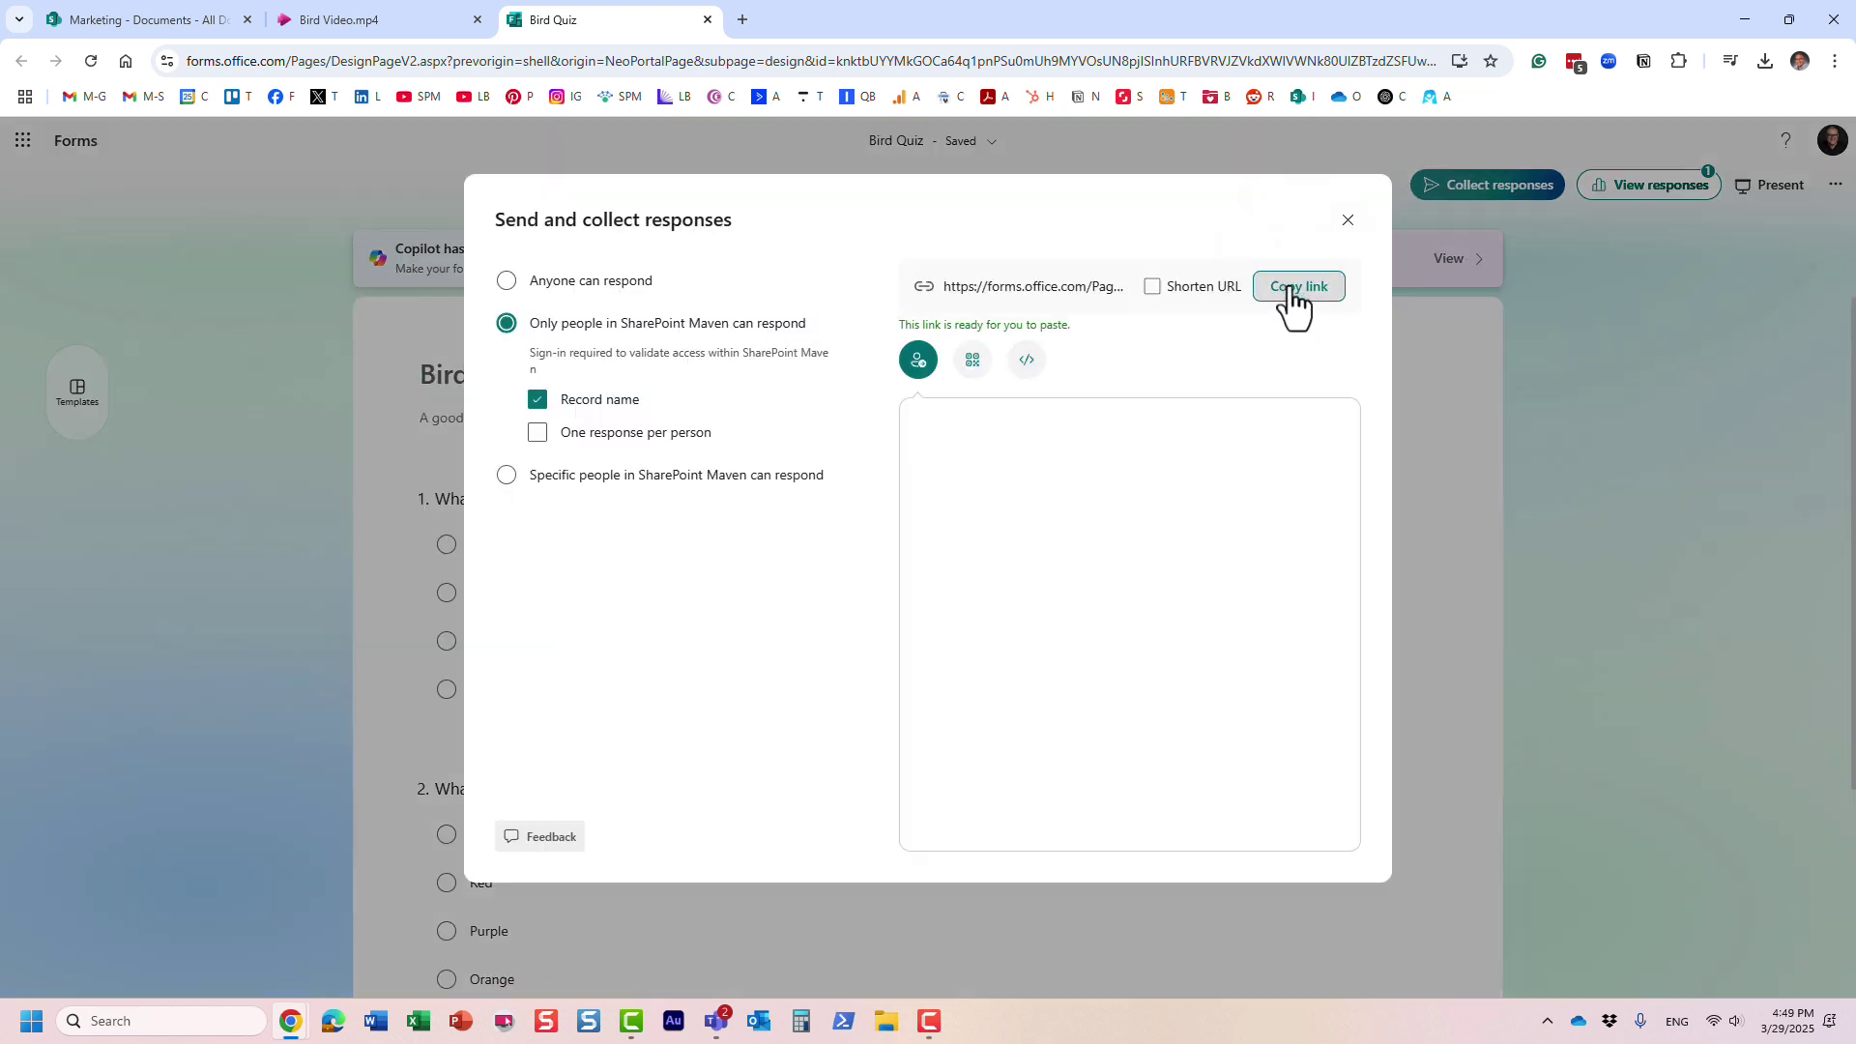
{"action": "left_click", "coordinate": [387, 25]}
- Paste the Bird Quiz link into Form link, set the start time to 0:05, and save
{"action": "left_click", "coordinate": [1514, 456]}
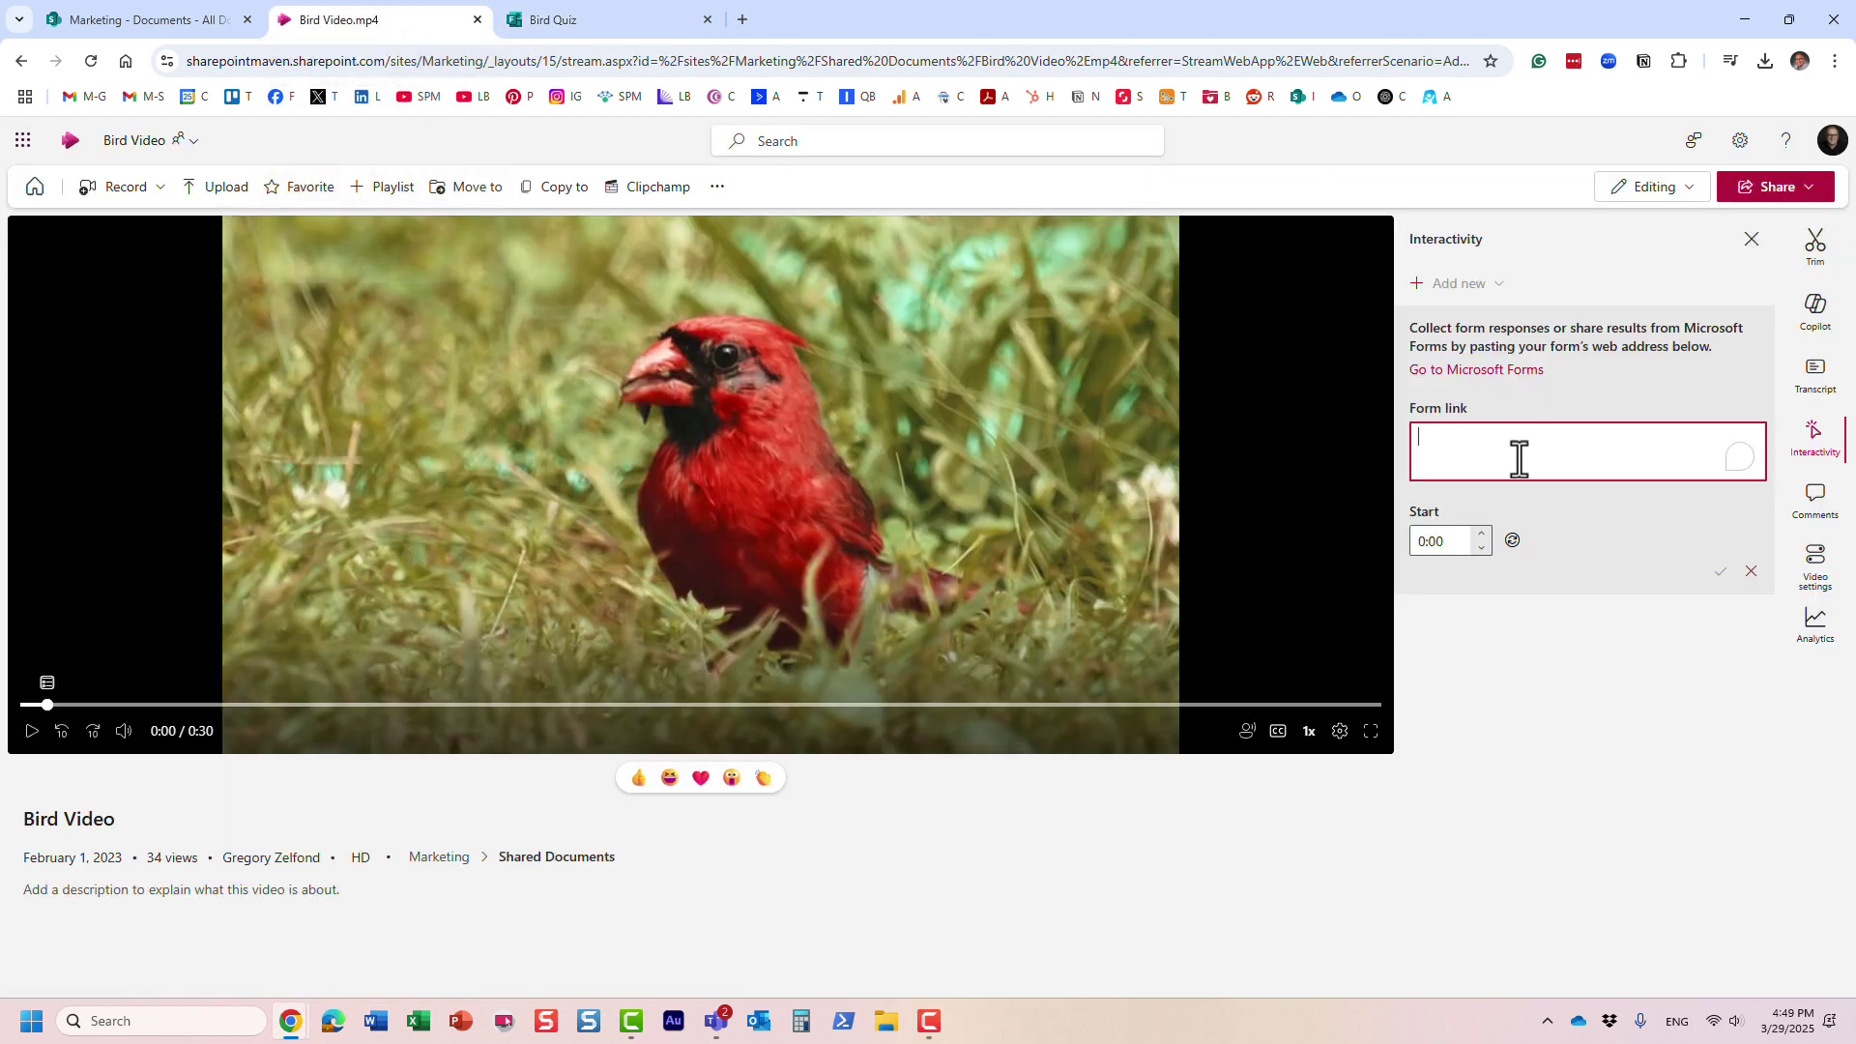
{"action": "key", "text": "ctrl+v"}
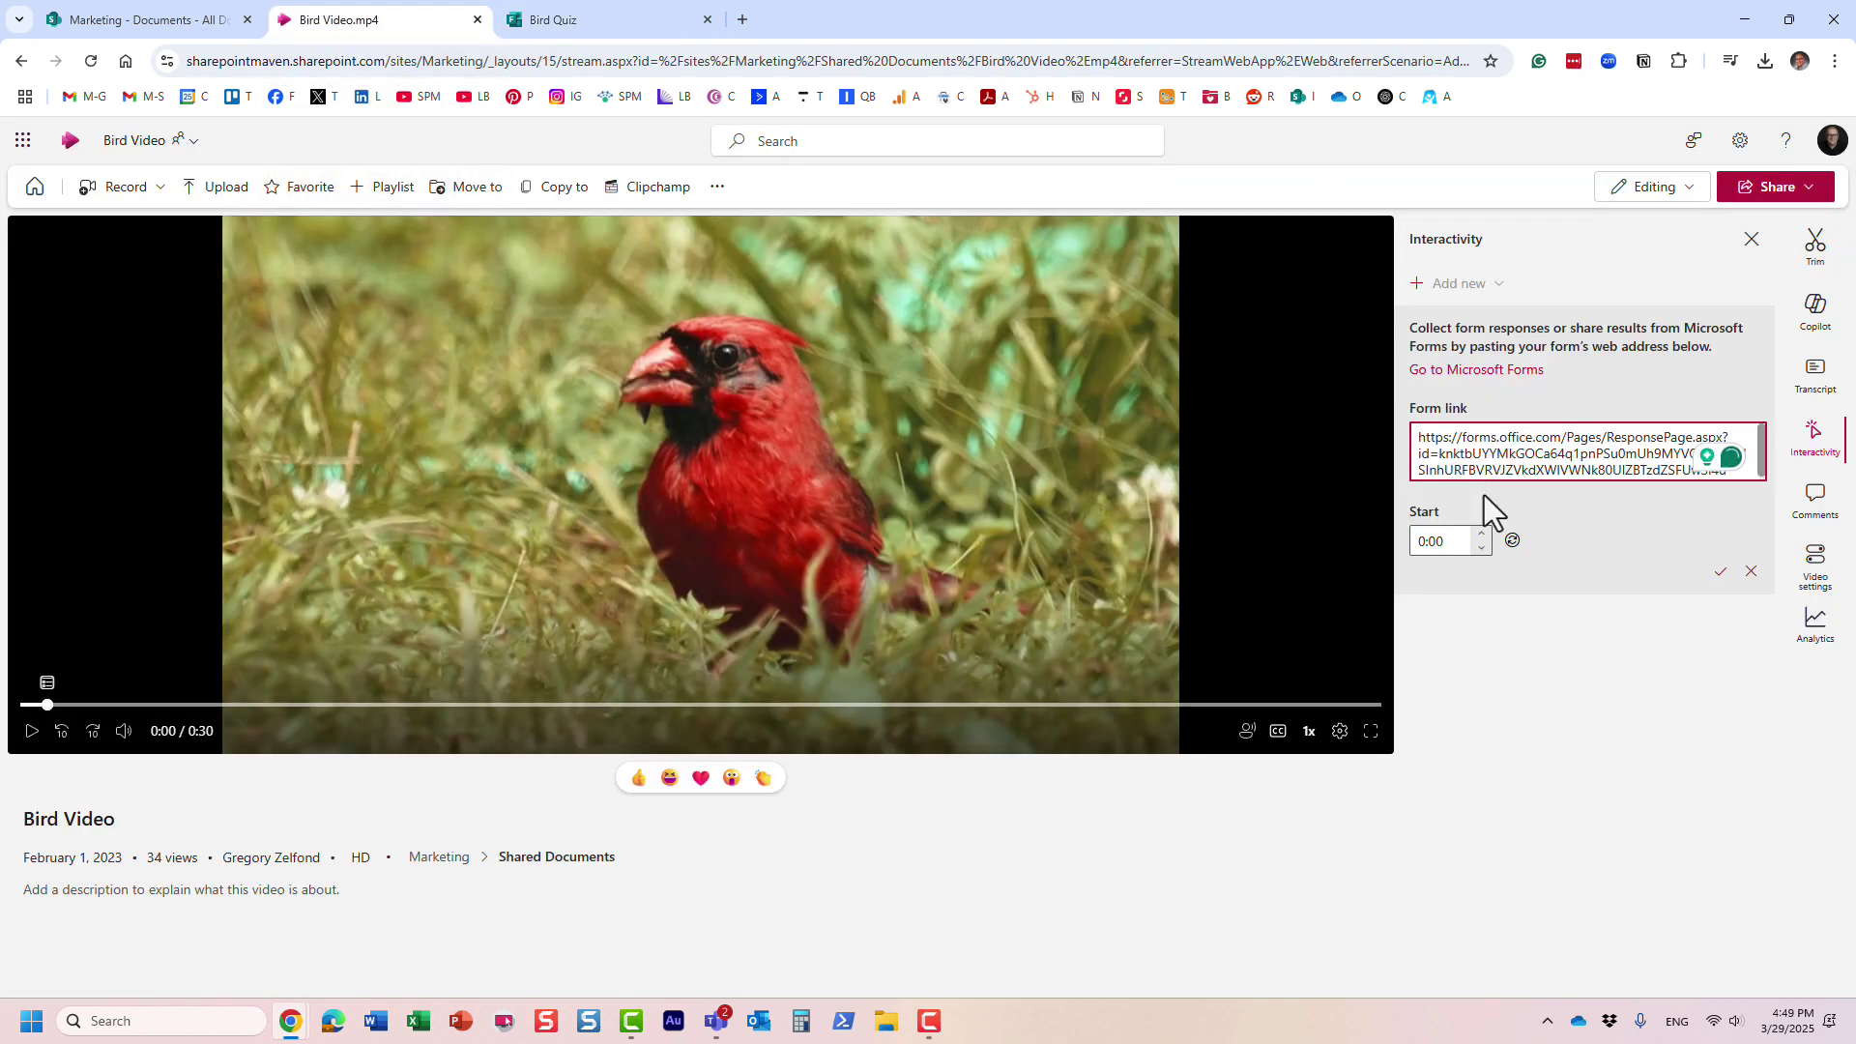
{"action": "left_click", "coordinate": [1432, 541]}
{"action": "left_click", "coordinate": [1448, 543]}
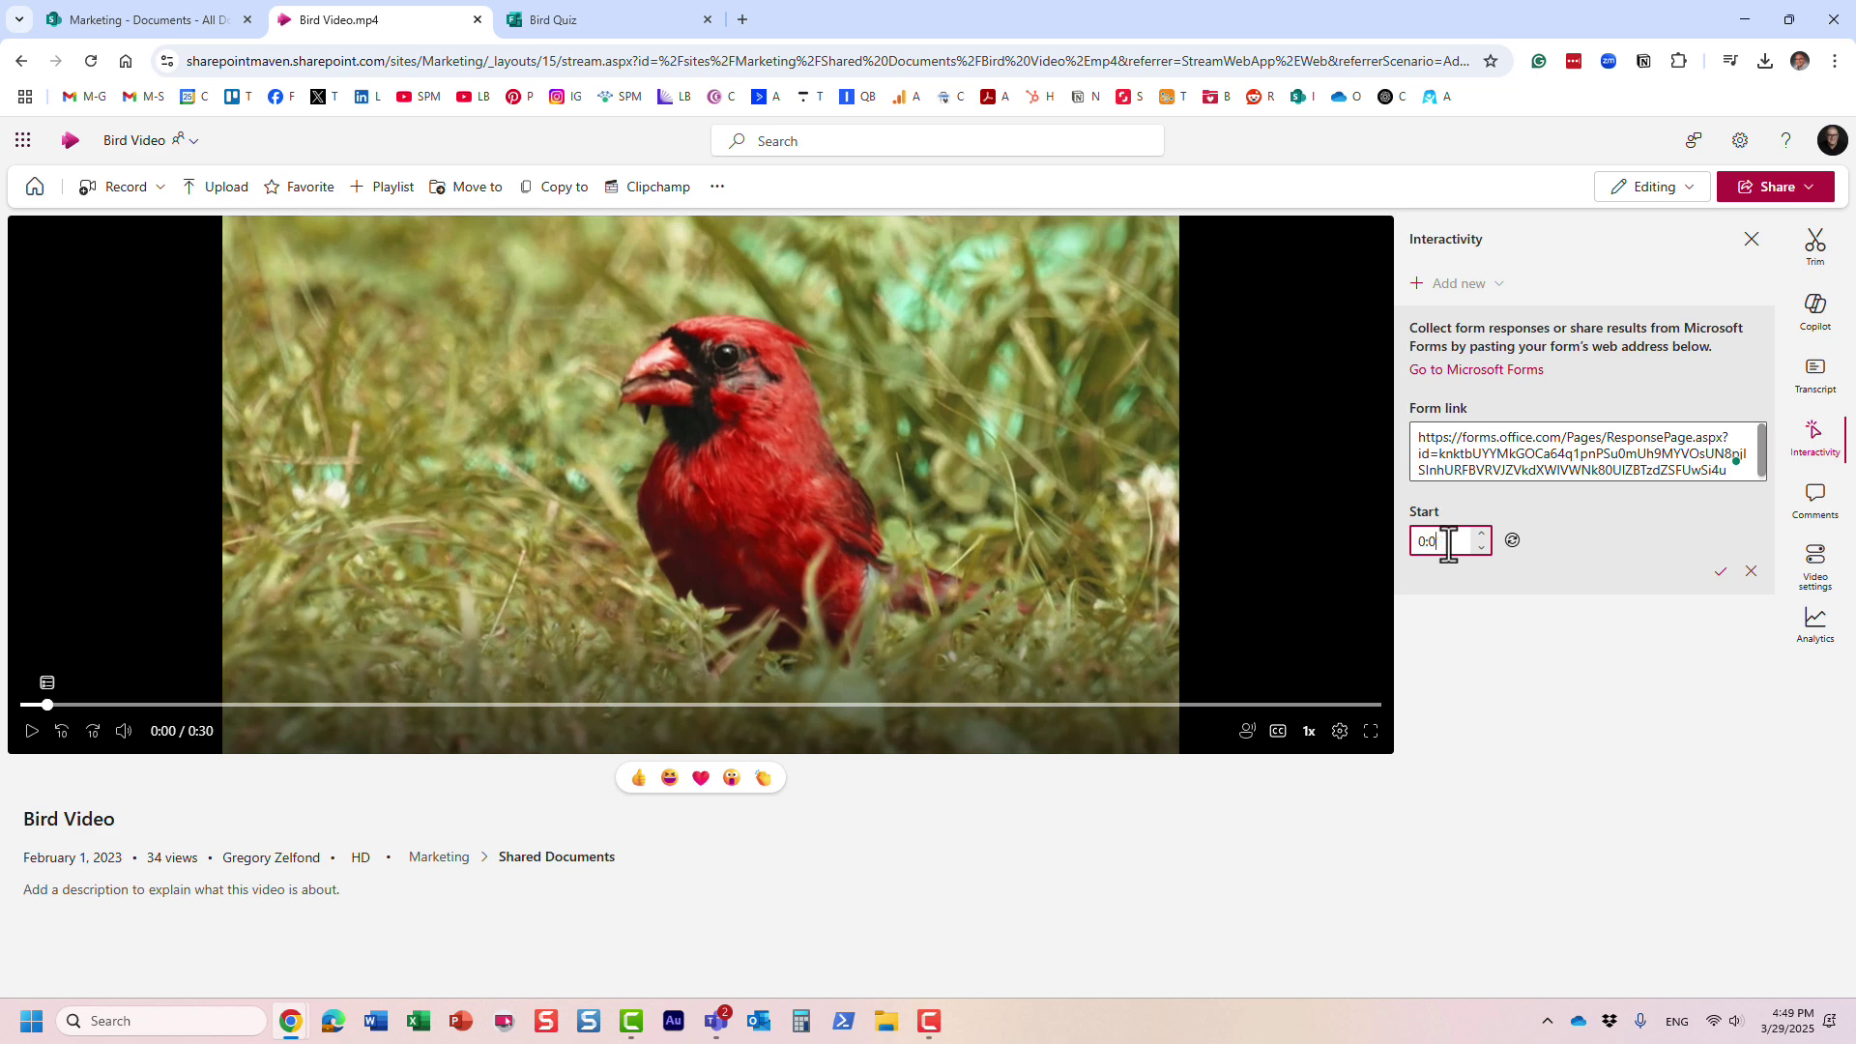
{"action": "type", "text": "5"}
{"action": "left_click", "coordinate": [1498, 585]}
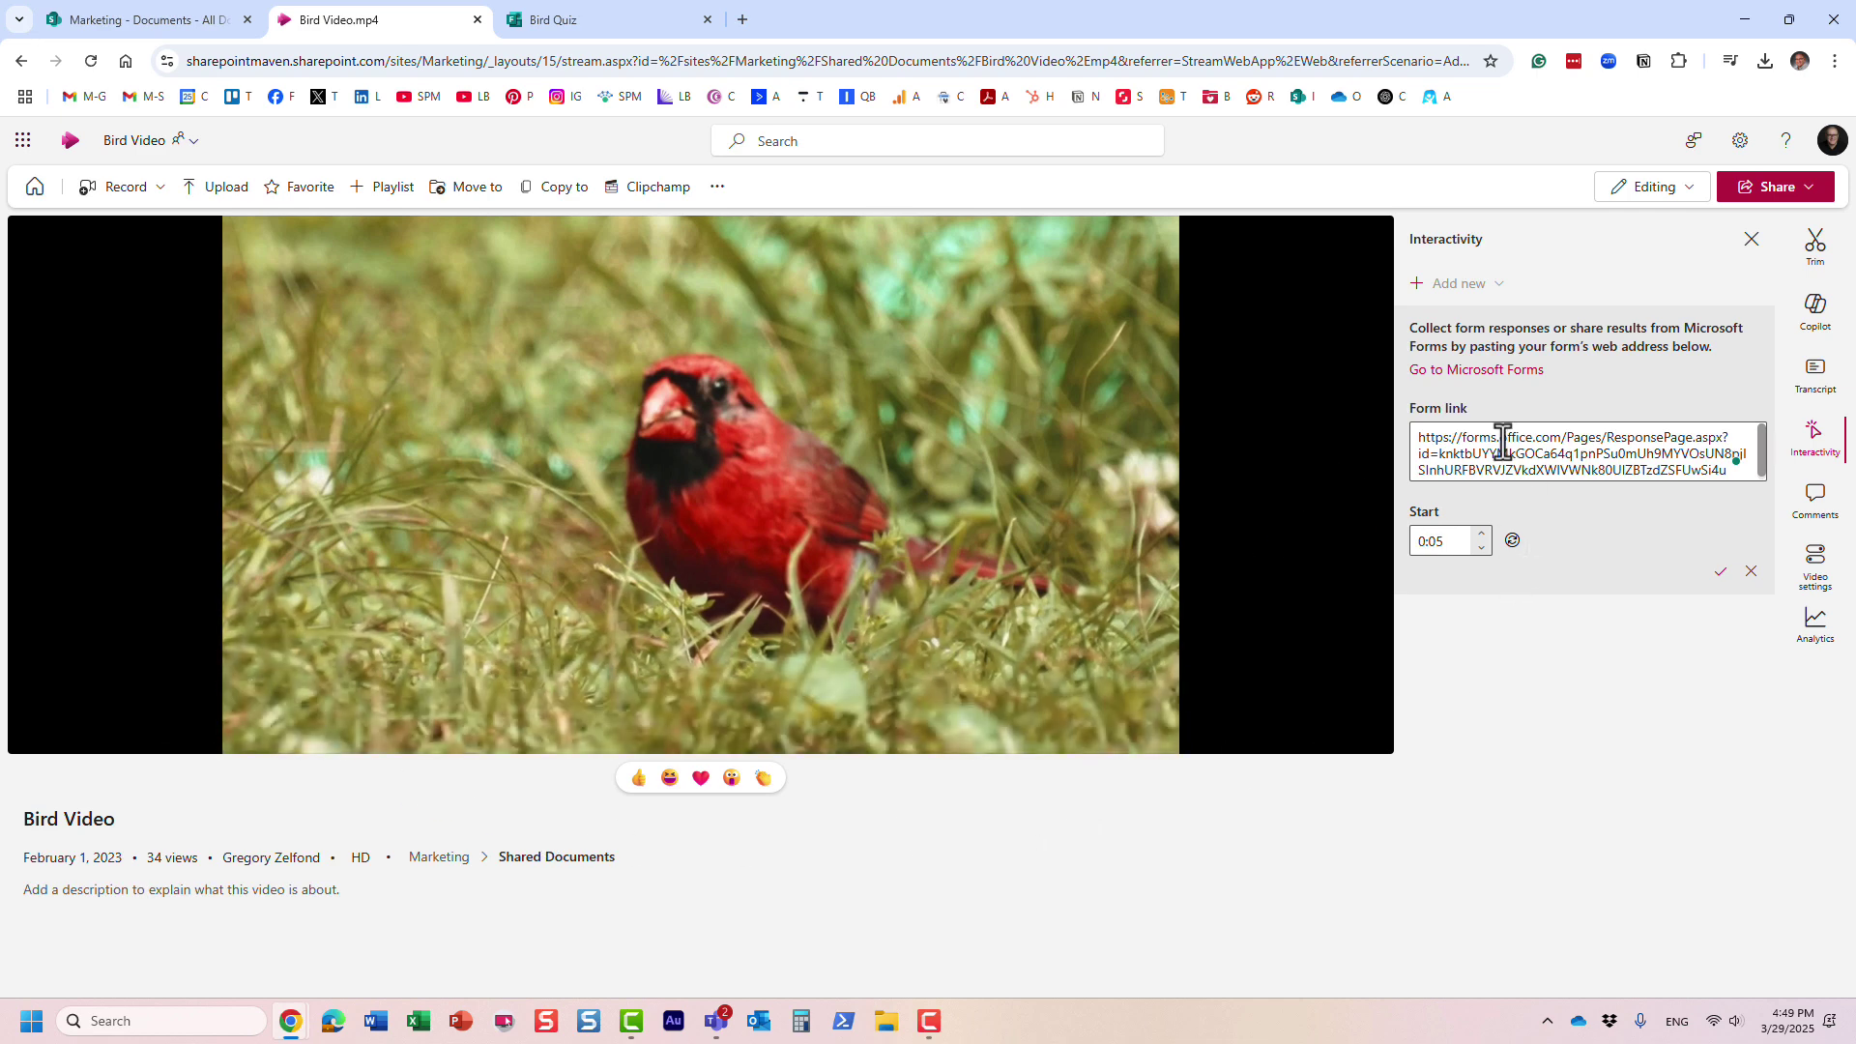
{"action": "left_click", "coordinate": [1721, 572]}
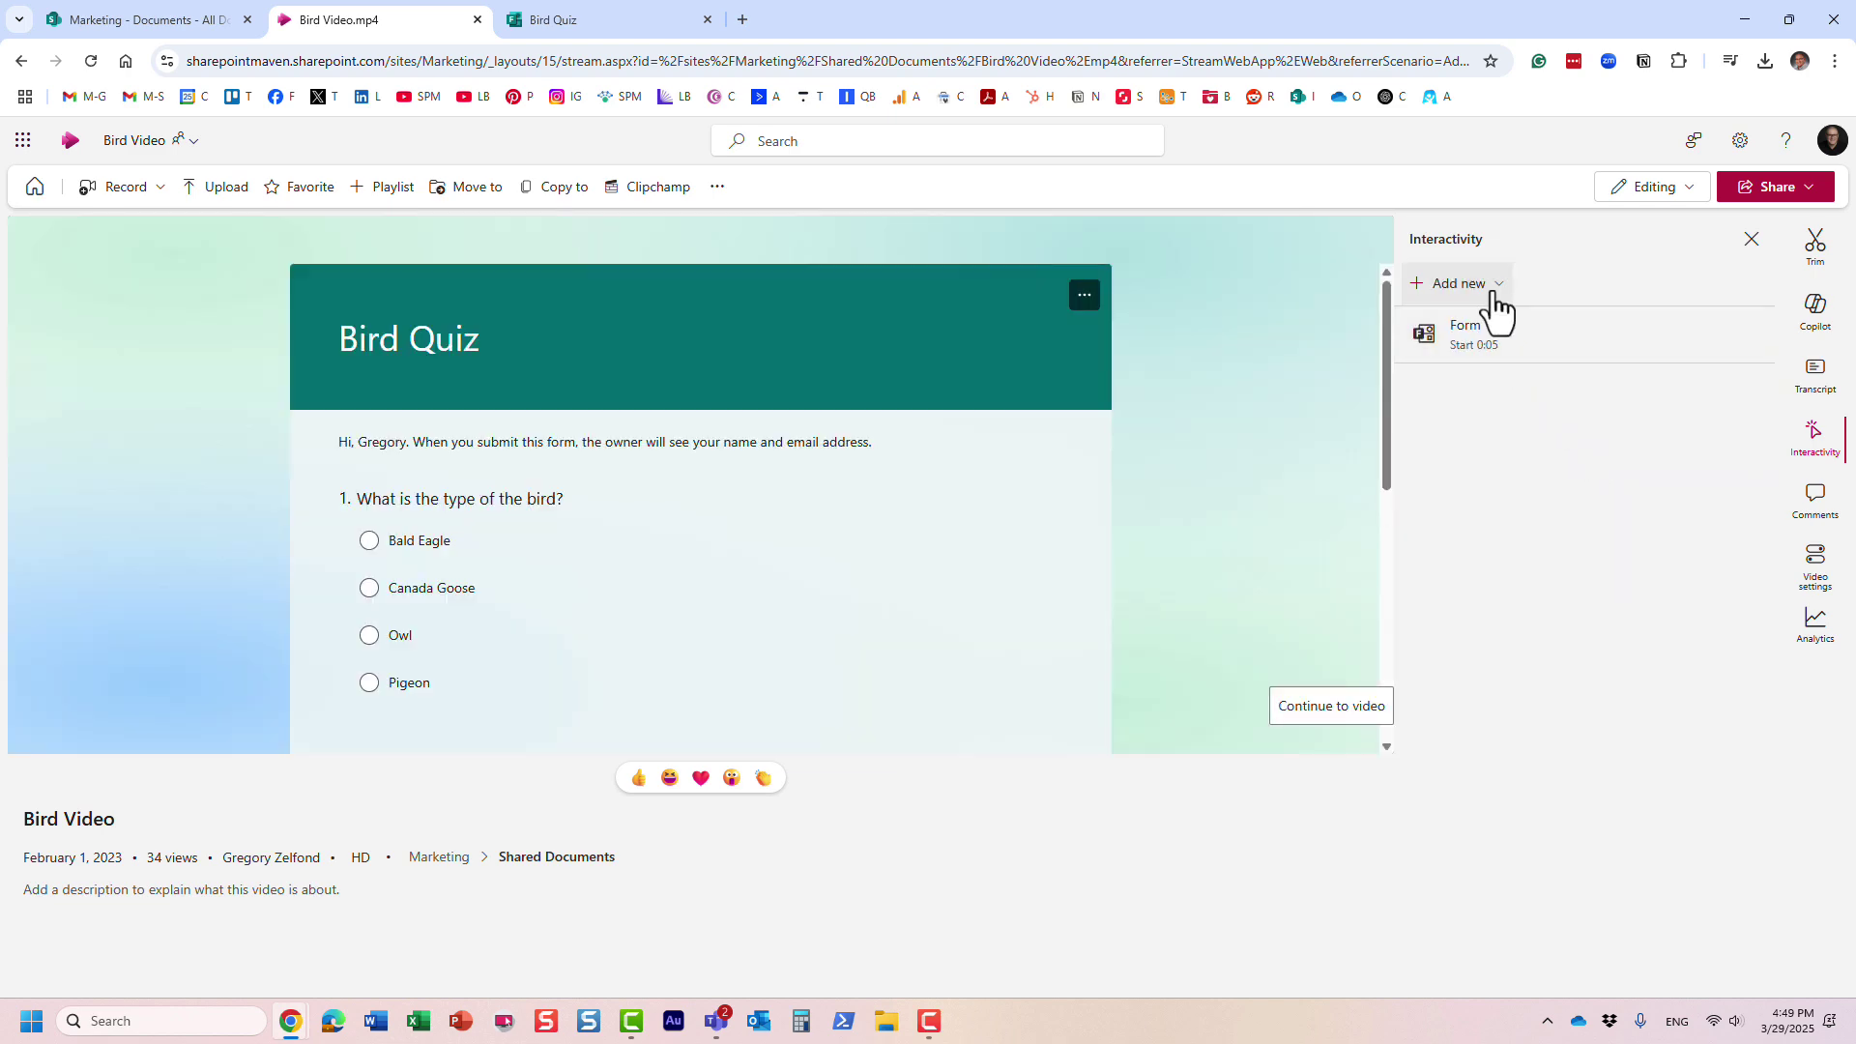
{"action": "left_click", "coordinate": [1497, 286]}
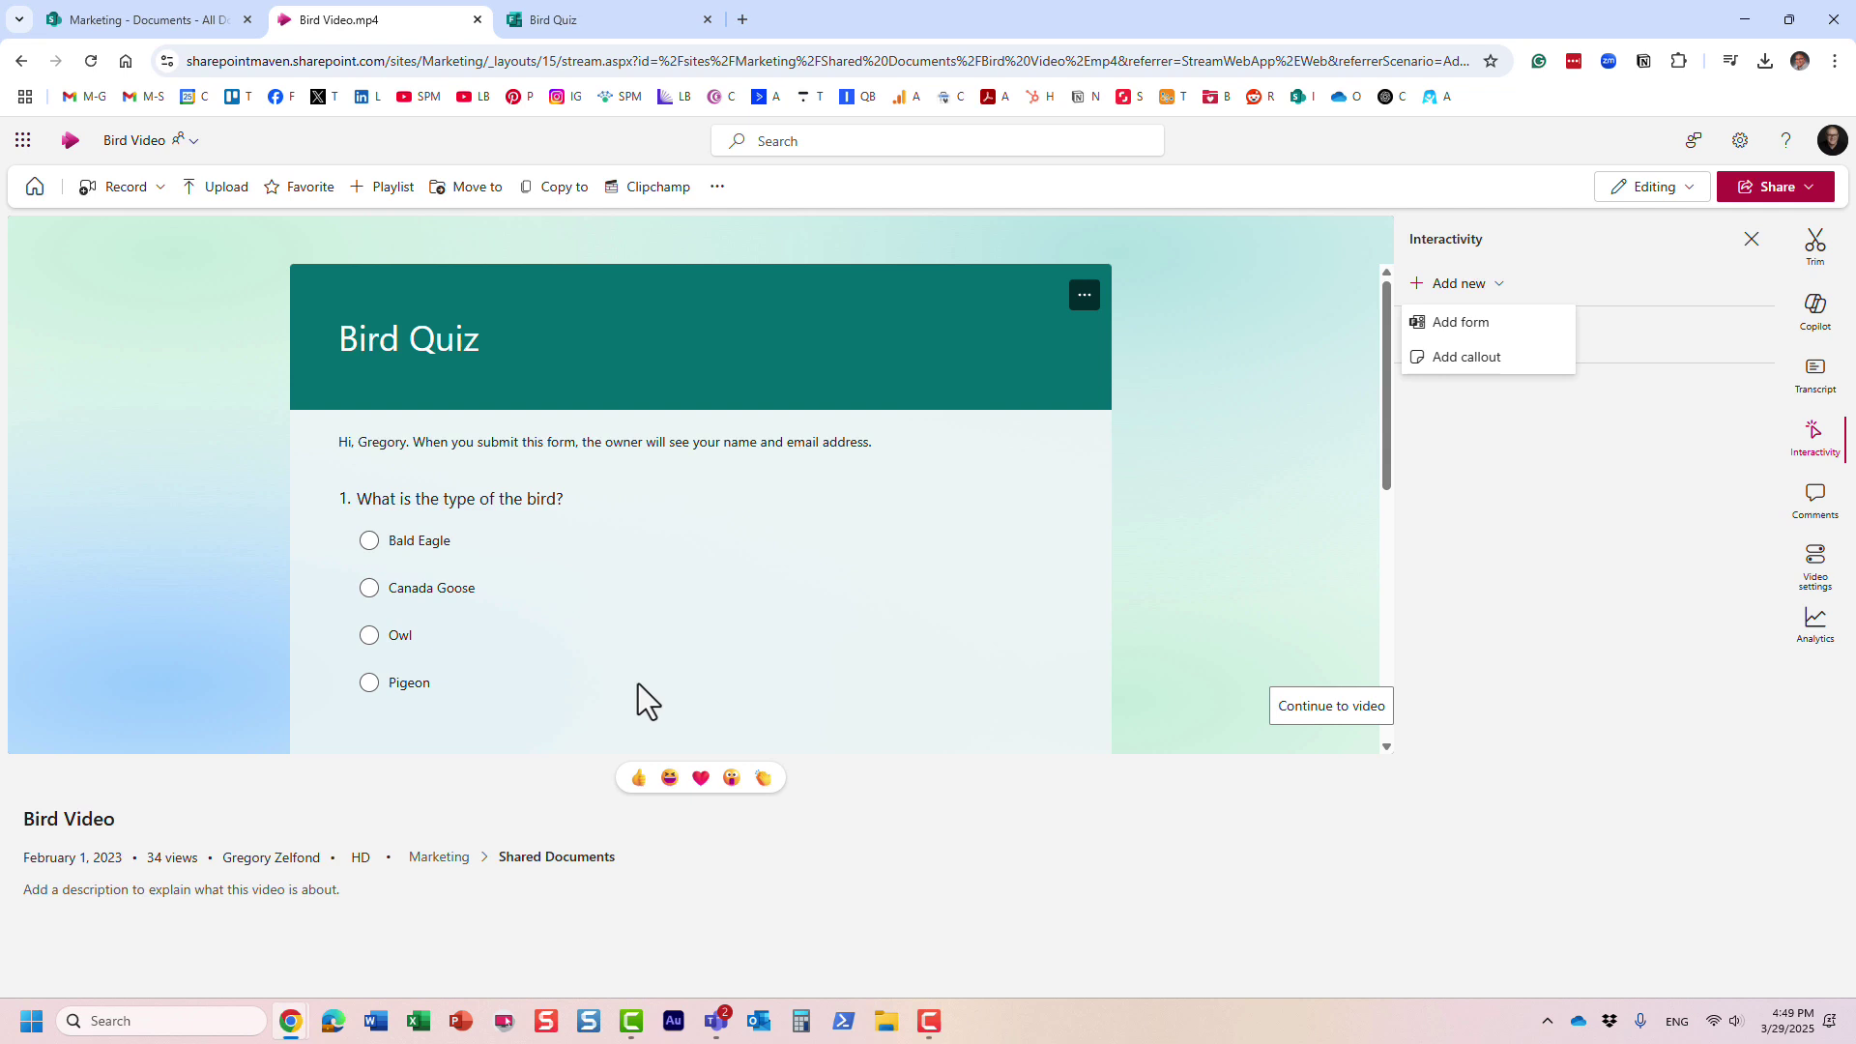
- Copy a Bird Video share link and change its permission from Can edit to Can view
{"action": "left_click", "coordinate": [1545, 761]}
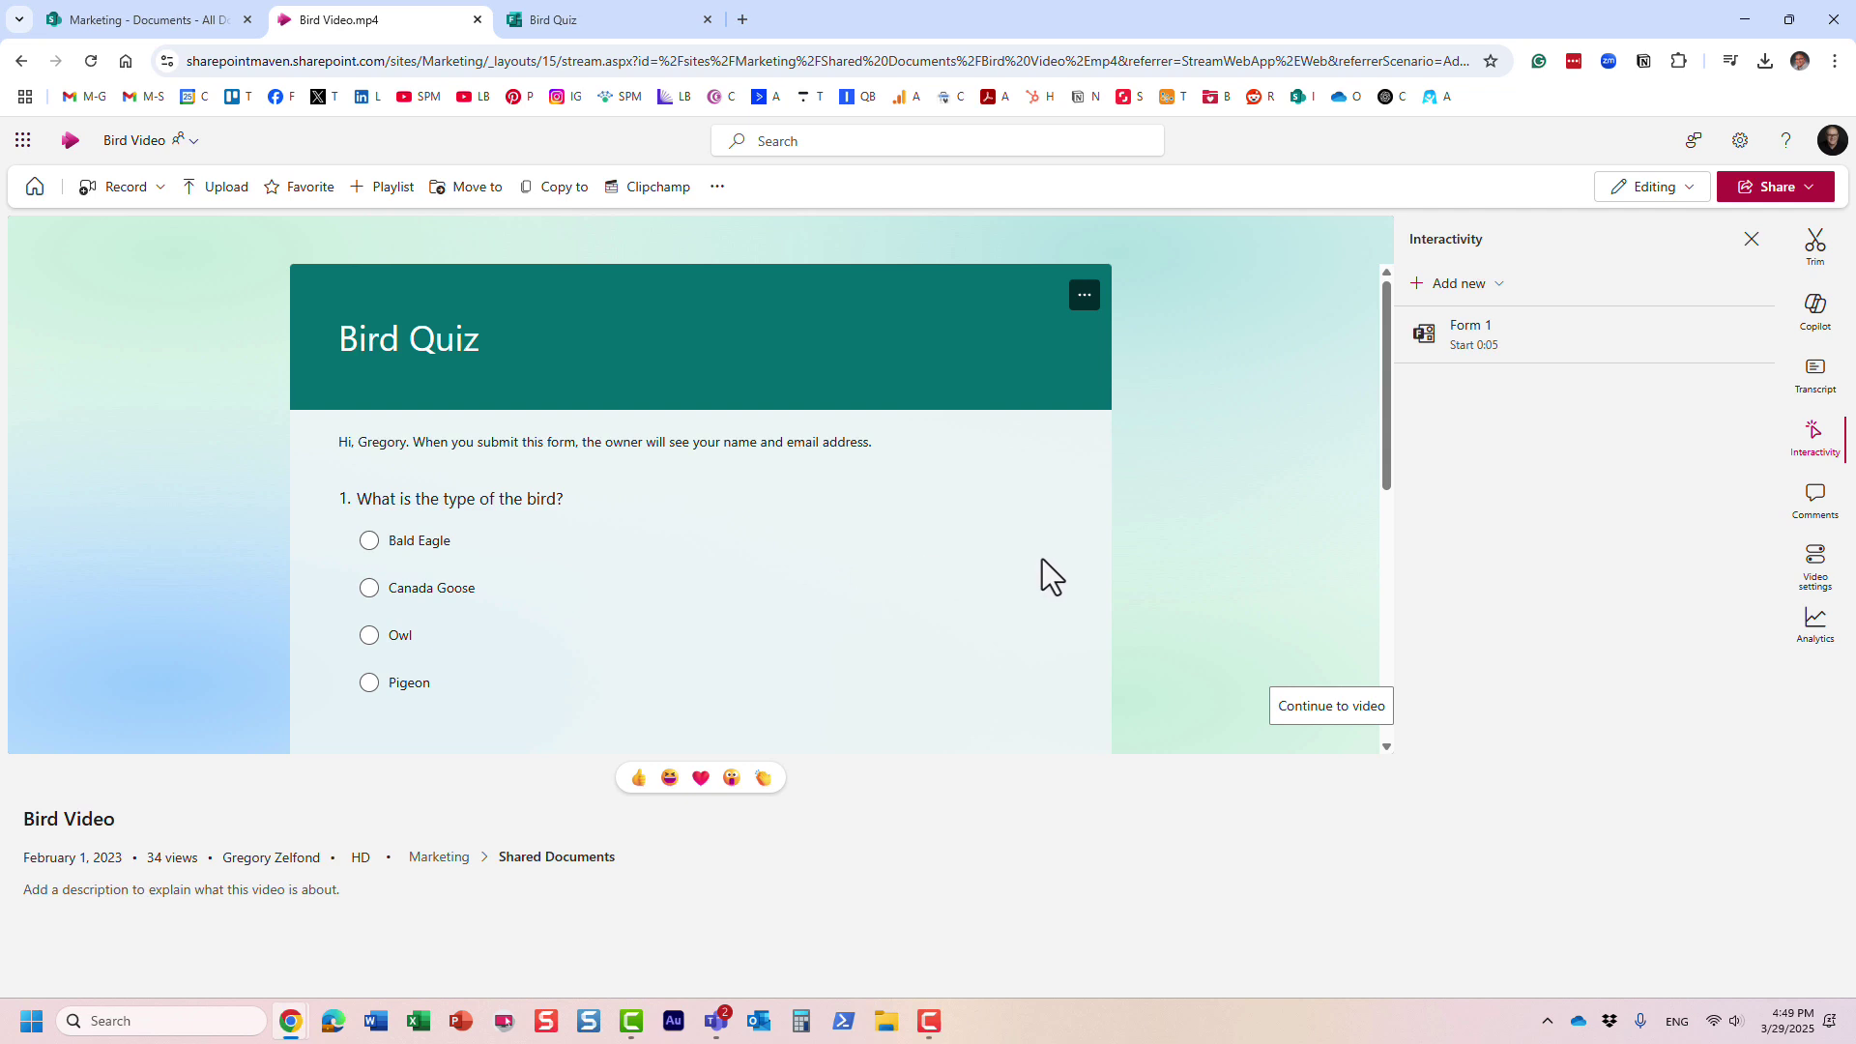
{"action": "left_click", "coordinate": [1805, 193]}
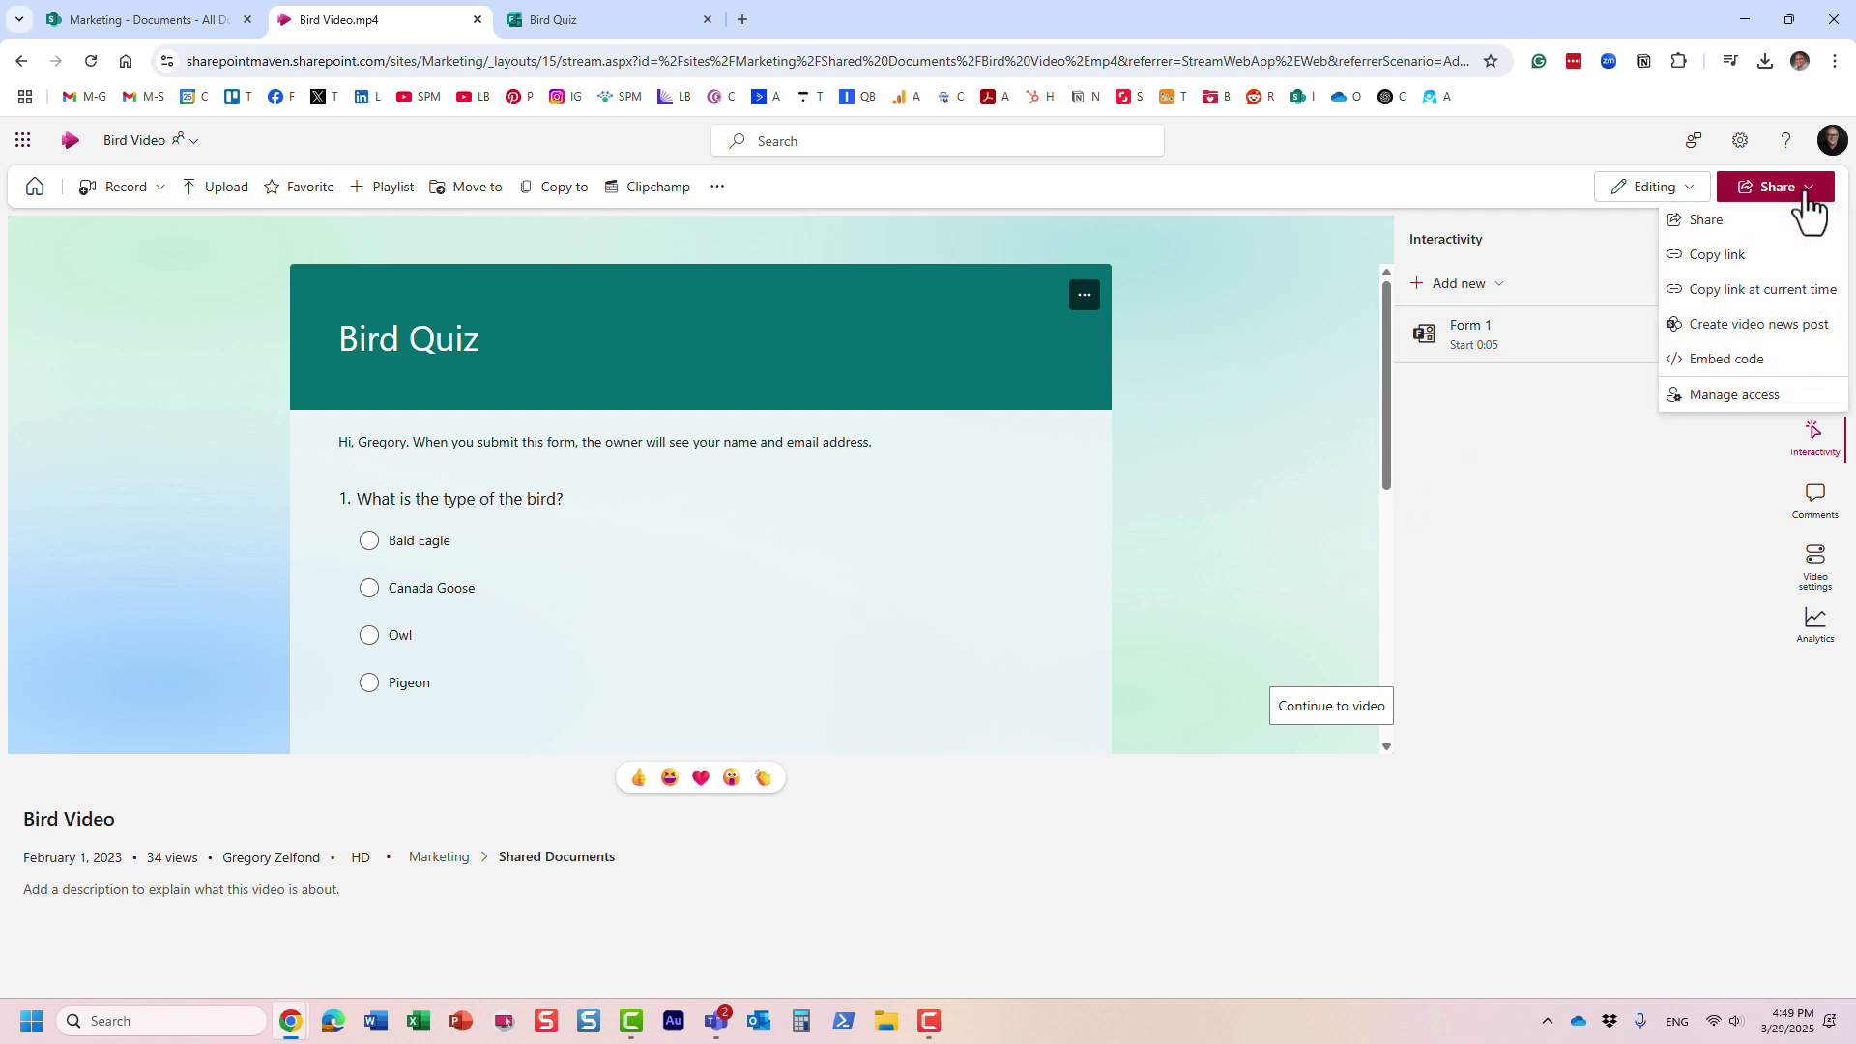
{"action": "left_click", "coordinate": [1733, 255]}
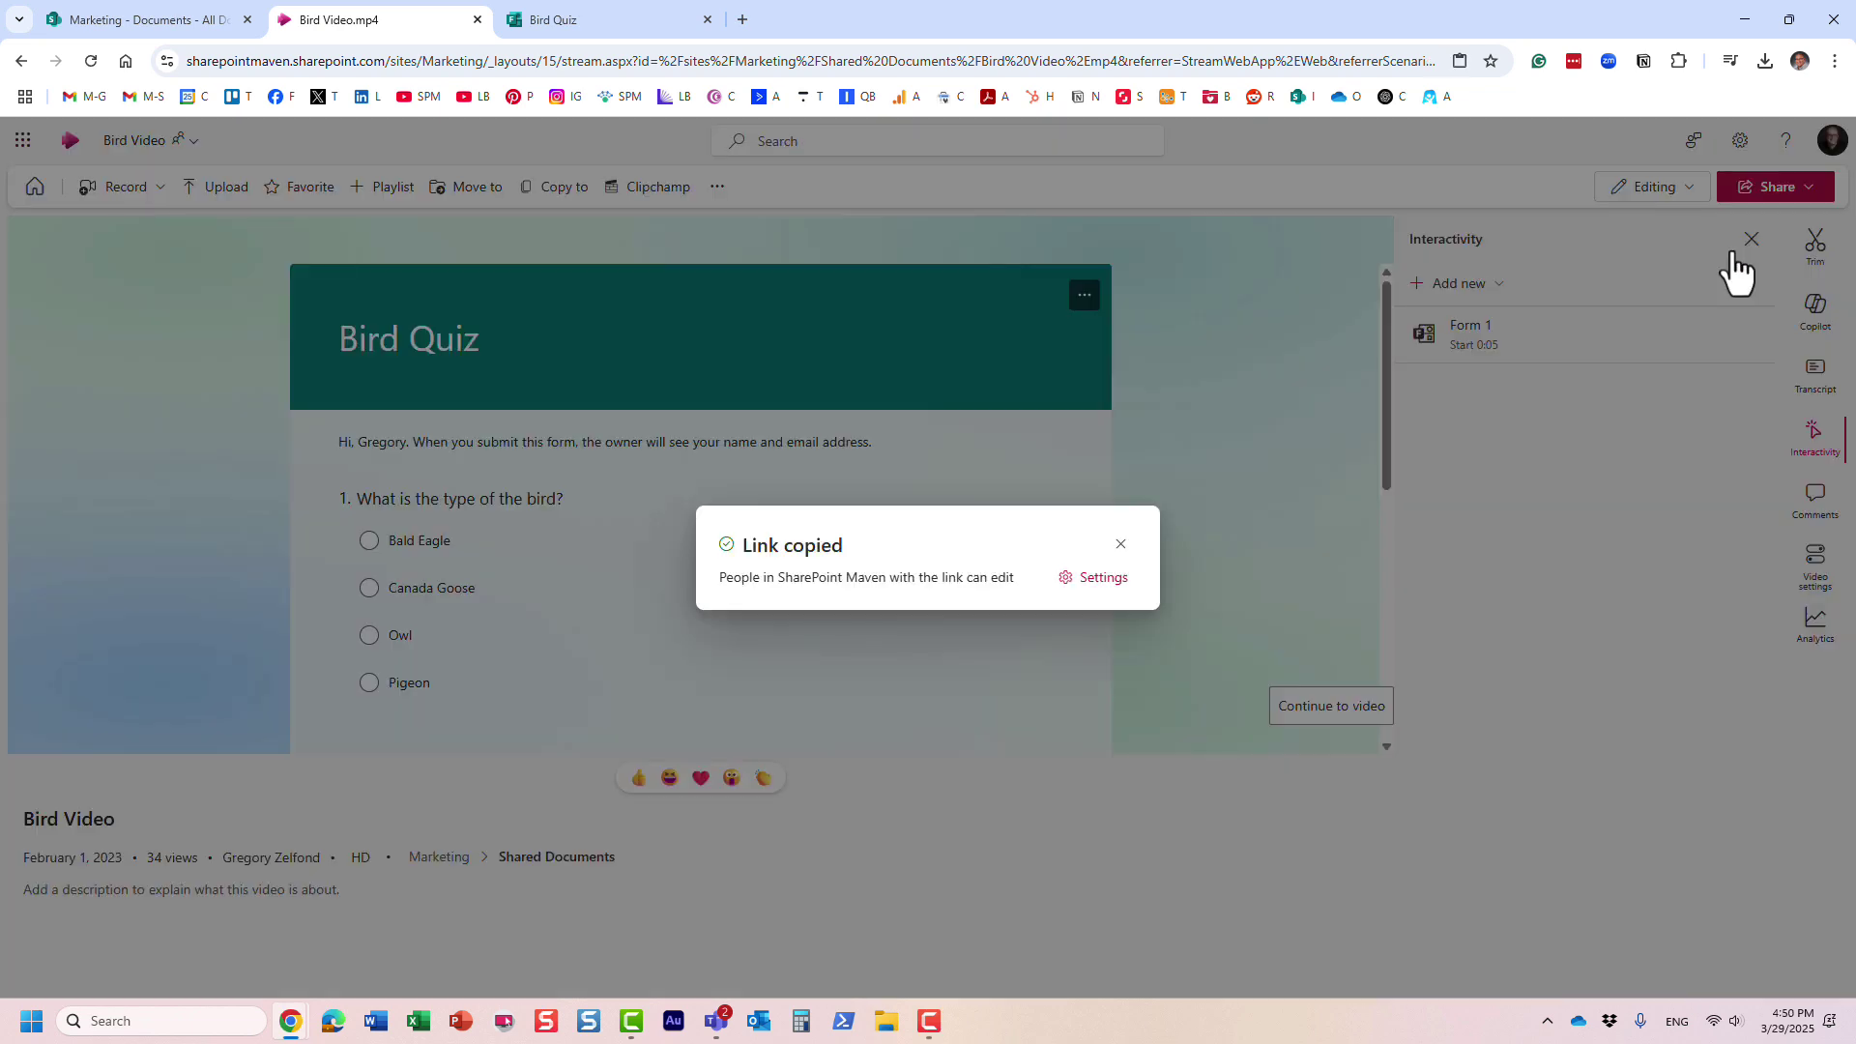
{"action": "left_click", "coordinate": [1098, 580]}
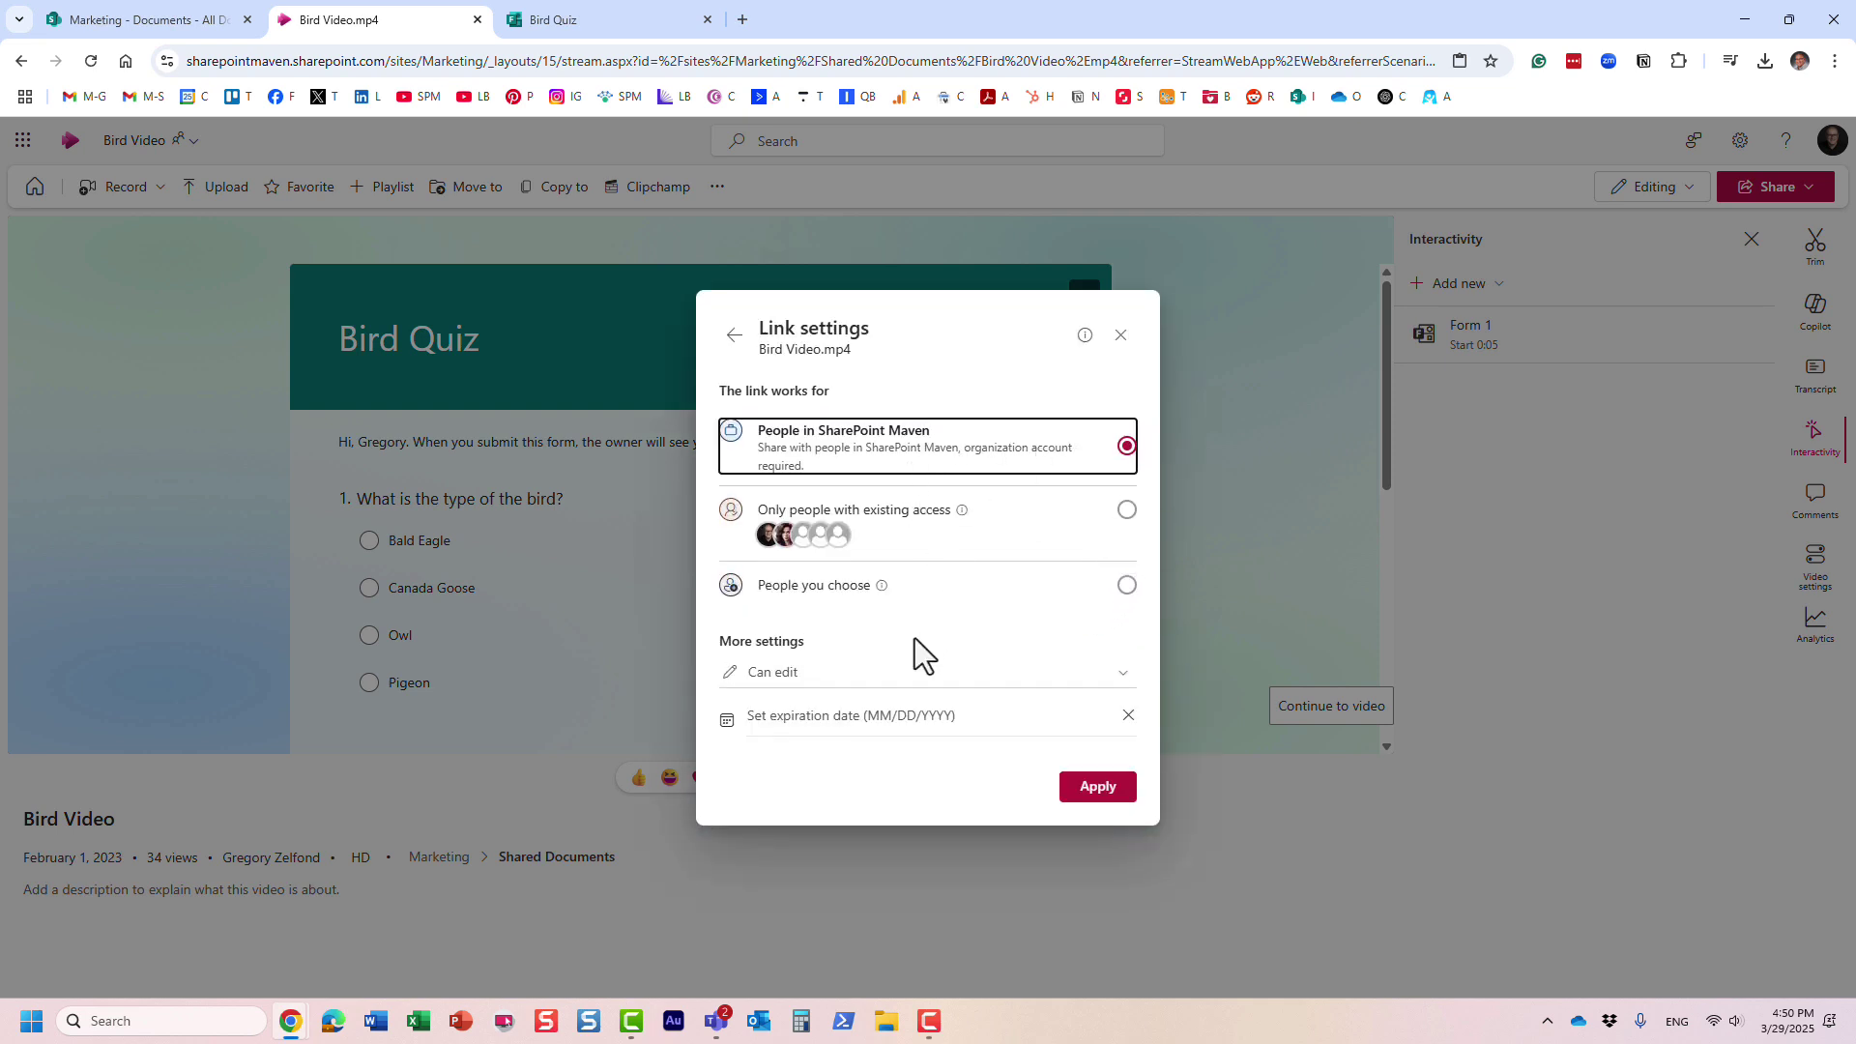
{"action": "left_click", "coordinate": [817, 675]}
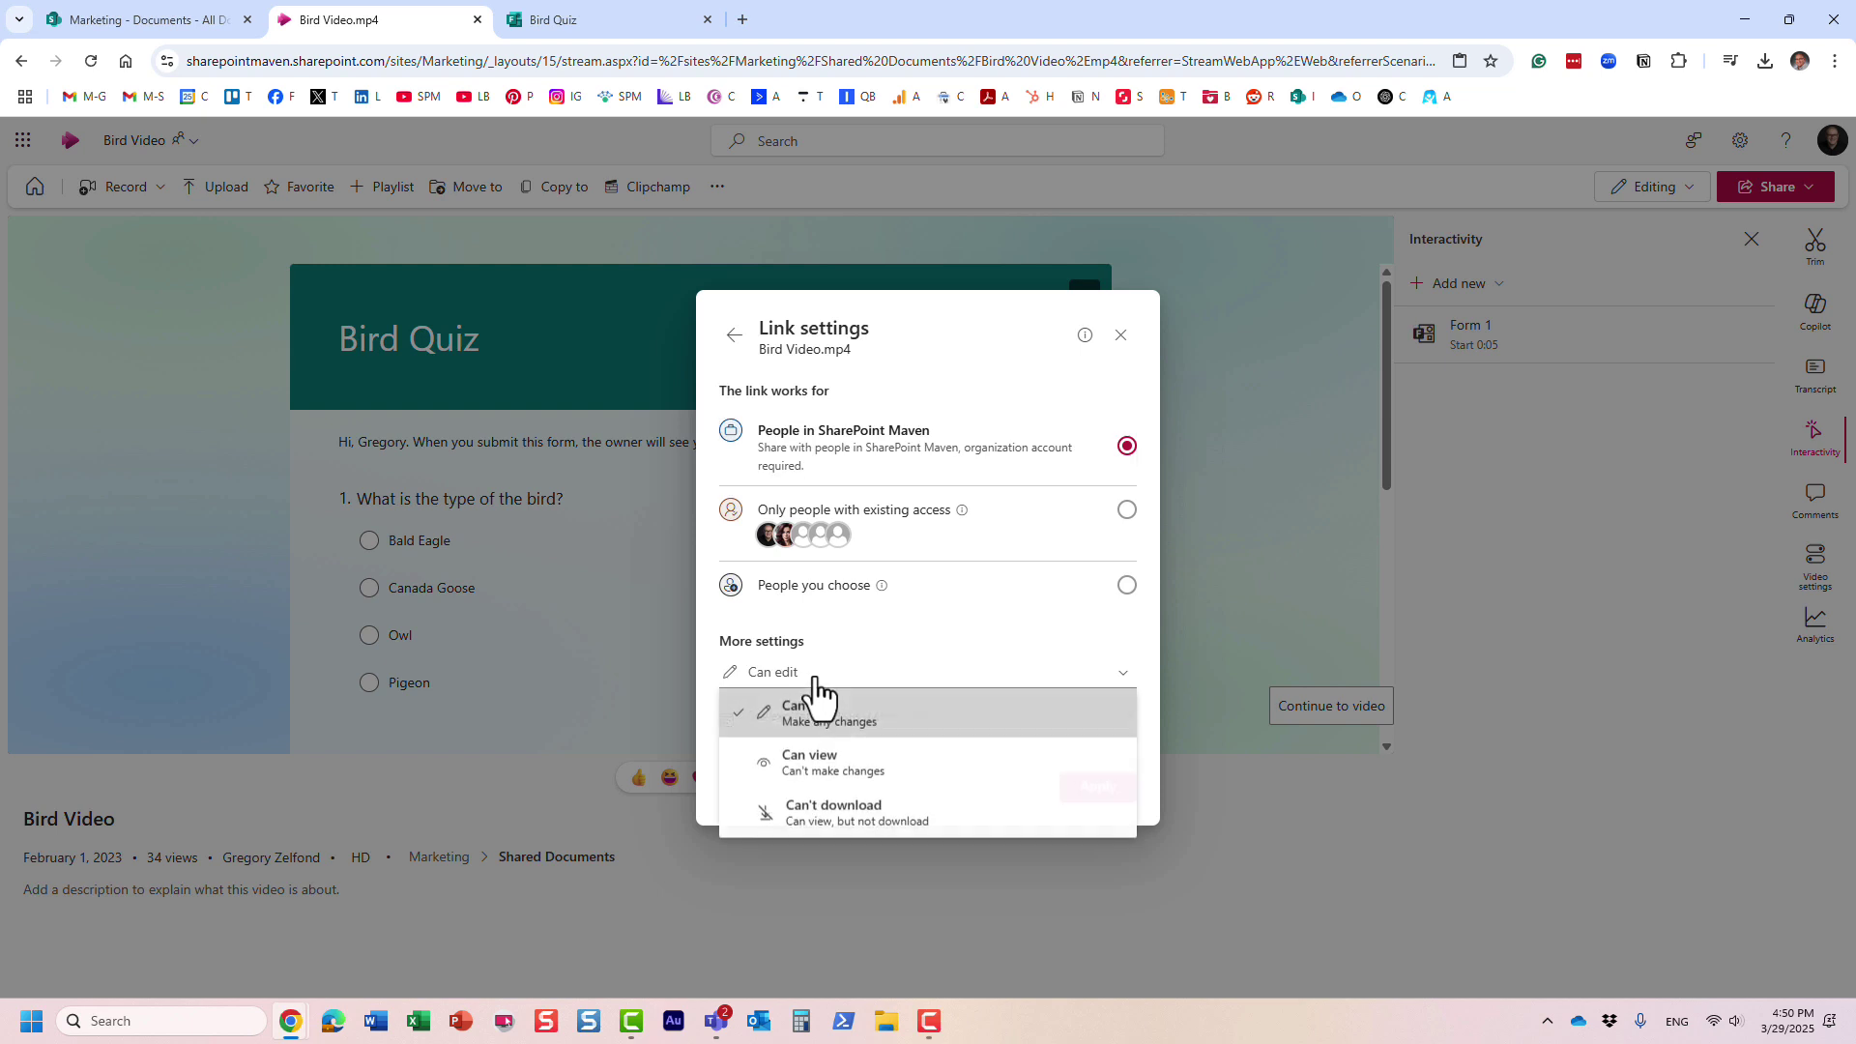
{"action": "left_click", "coordinate": [837, 766]}
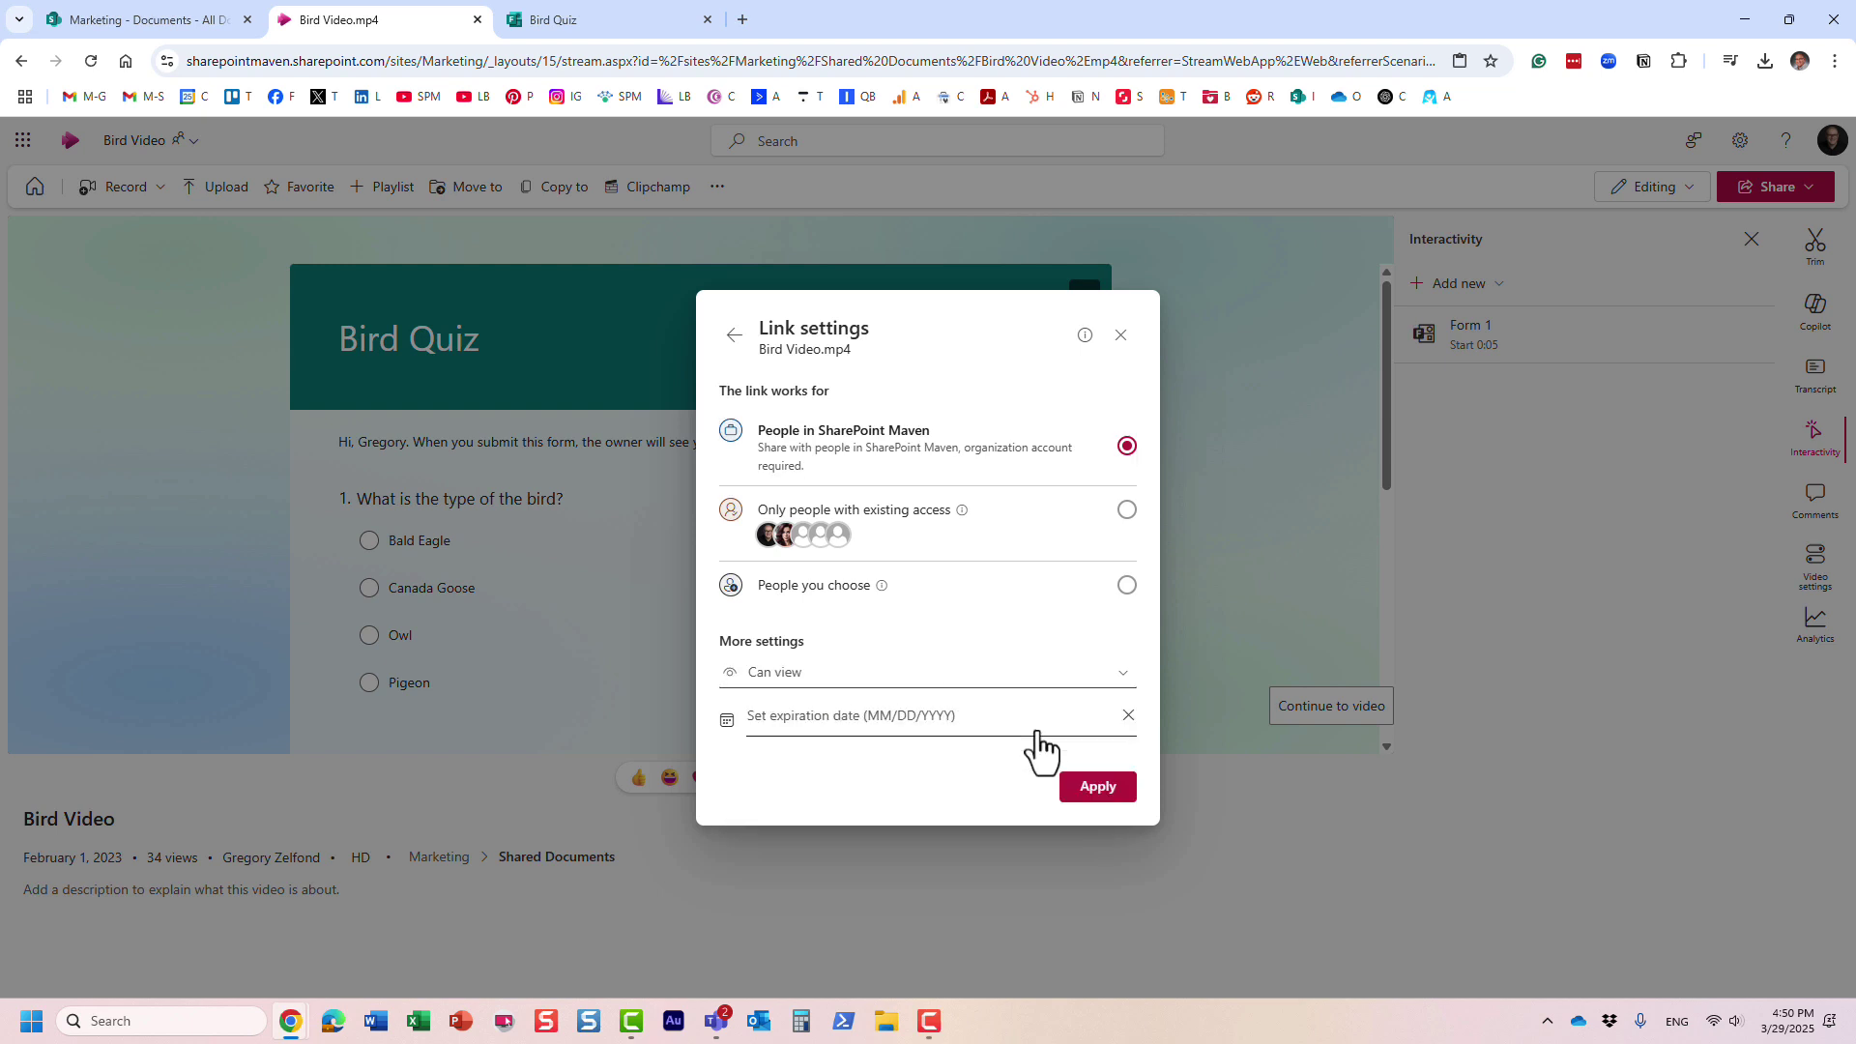
{"action": "left_click", "coordinate": [1094, 791]}
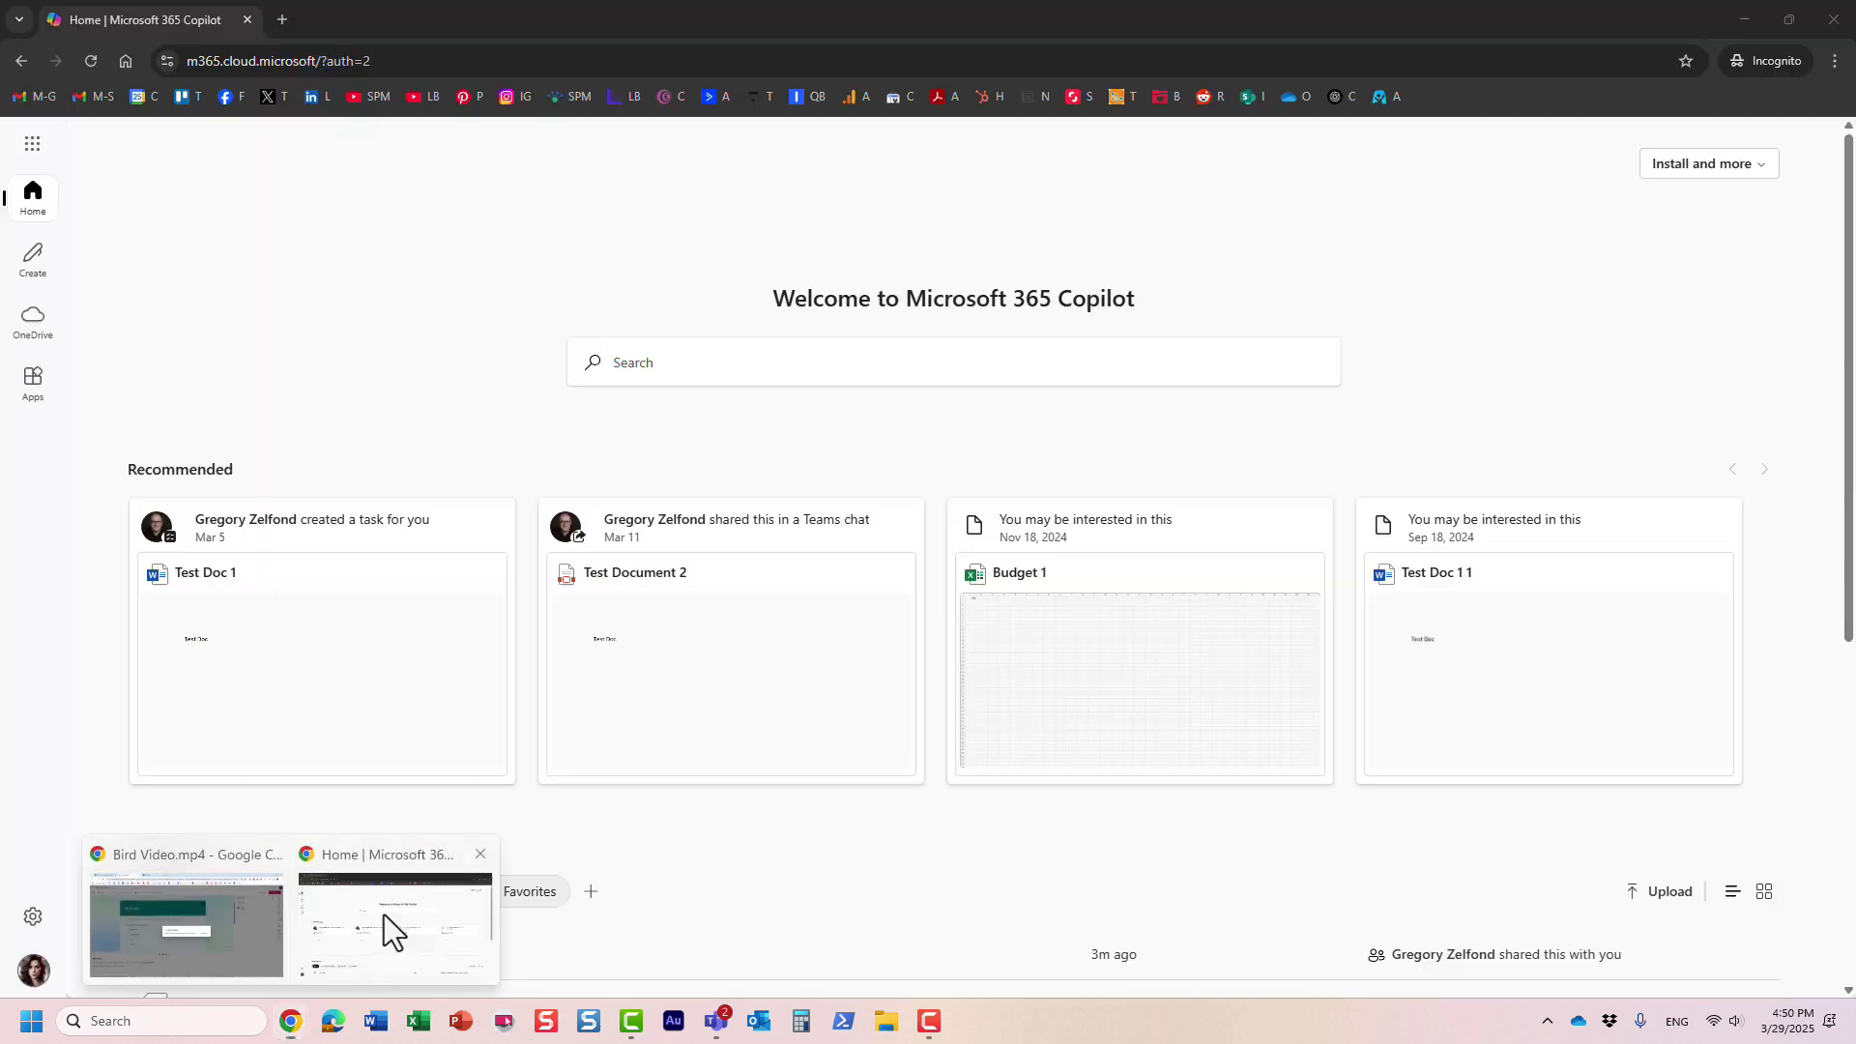
- In the incognito window, check the signed-in account and open the pasted view-only link
{"action": "left_click", "coordinate": [385, 914]}
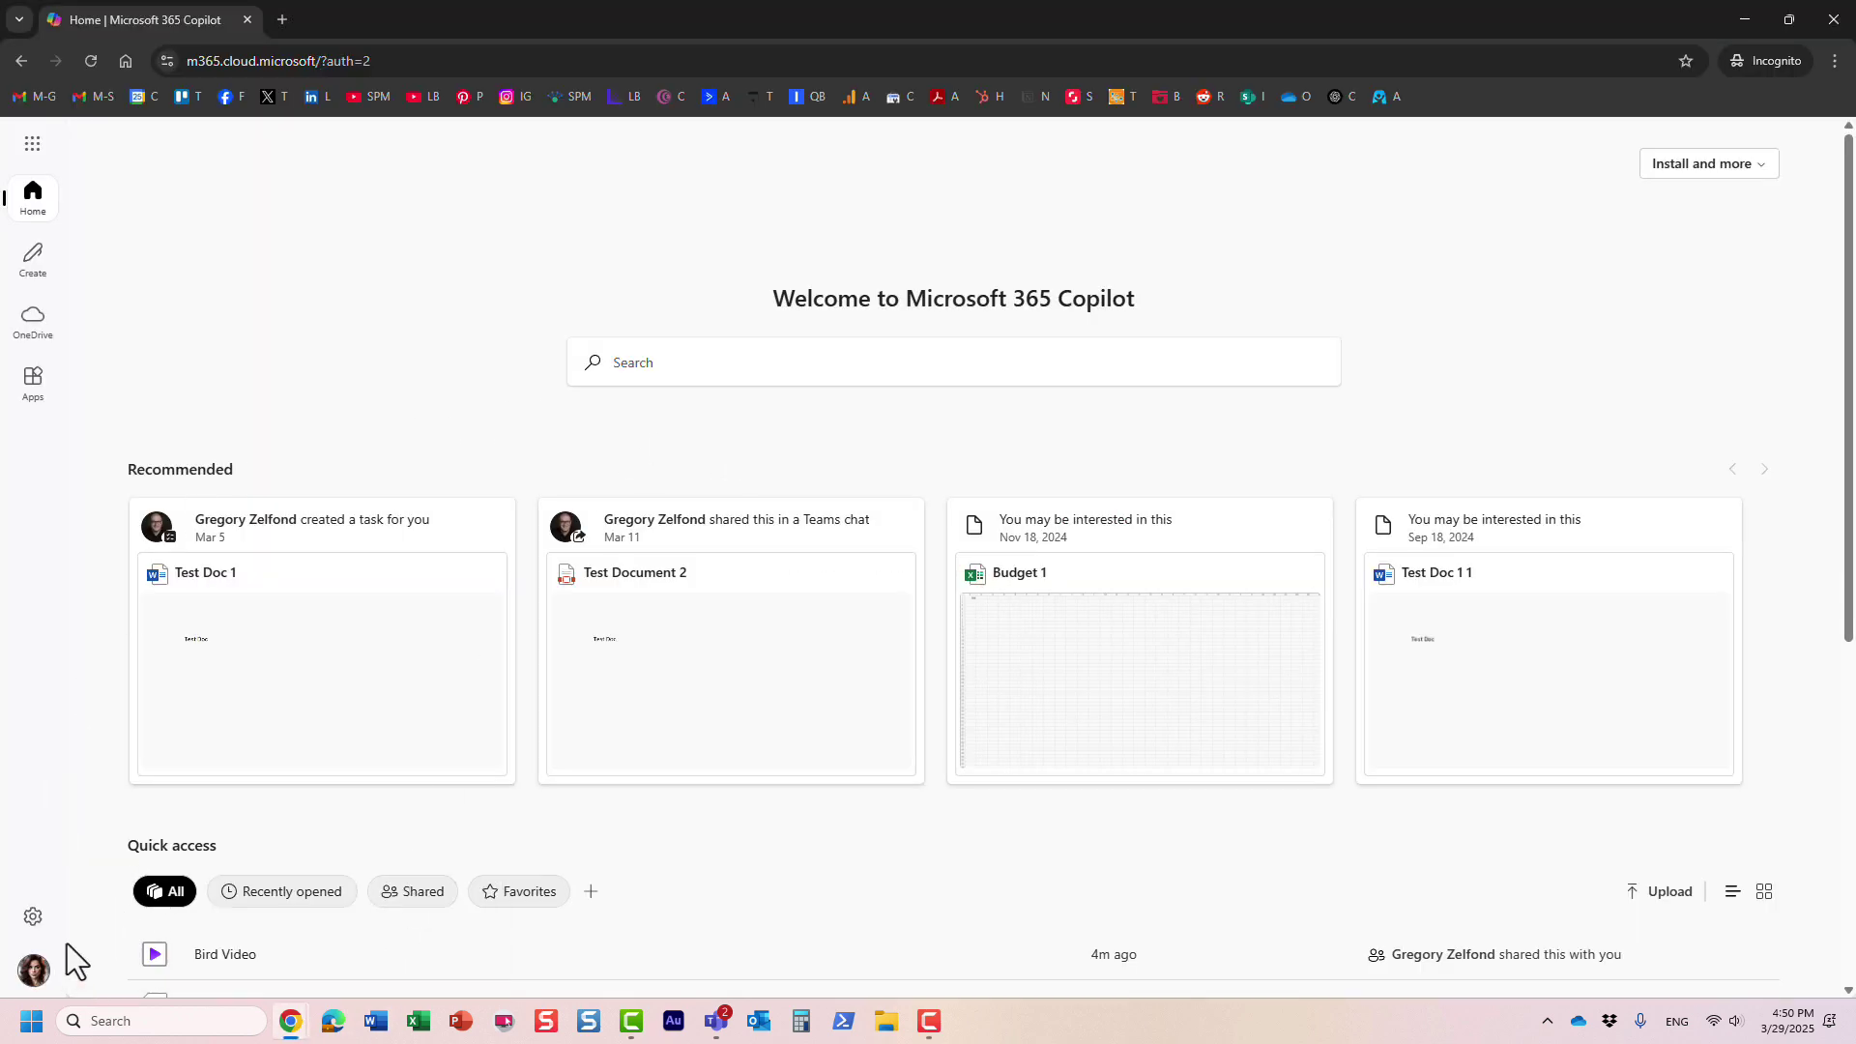
{"action": "left_click", "coordinate": [37, 971]}
{"action": "left_click", "coordinate": [54, 653]}
{"action": "left_click", "coordinate": [416, 60]}
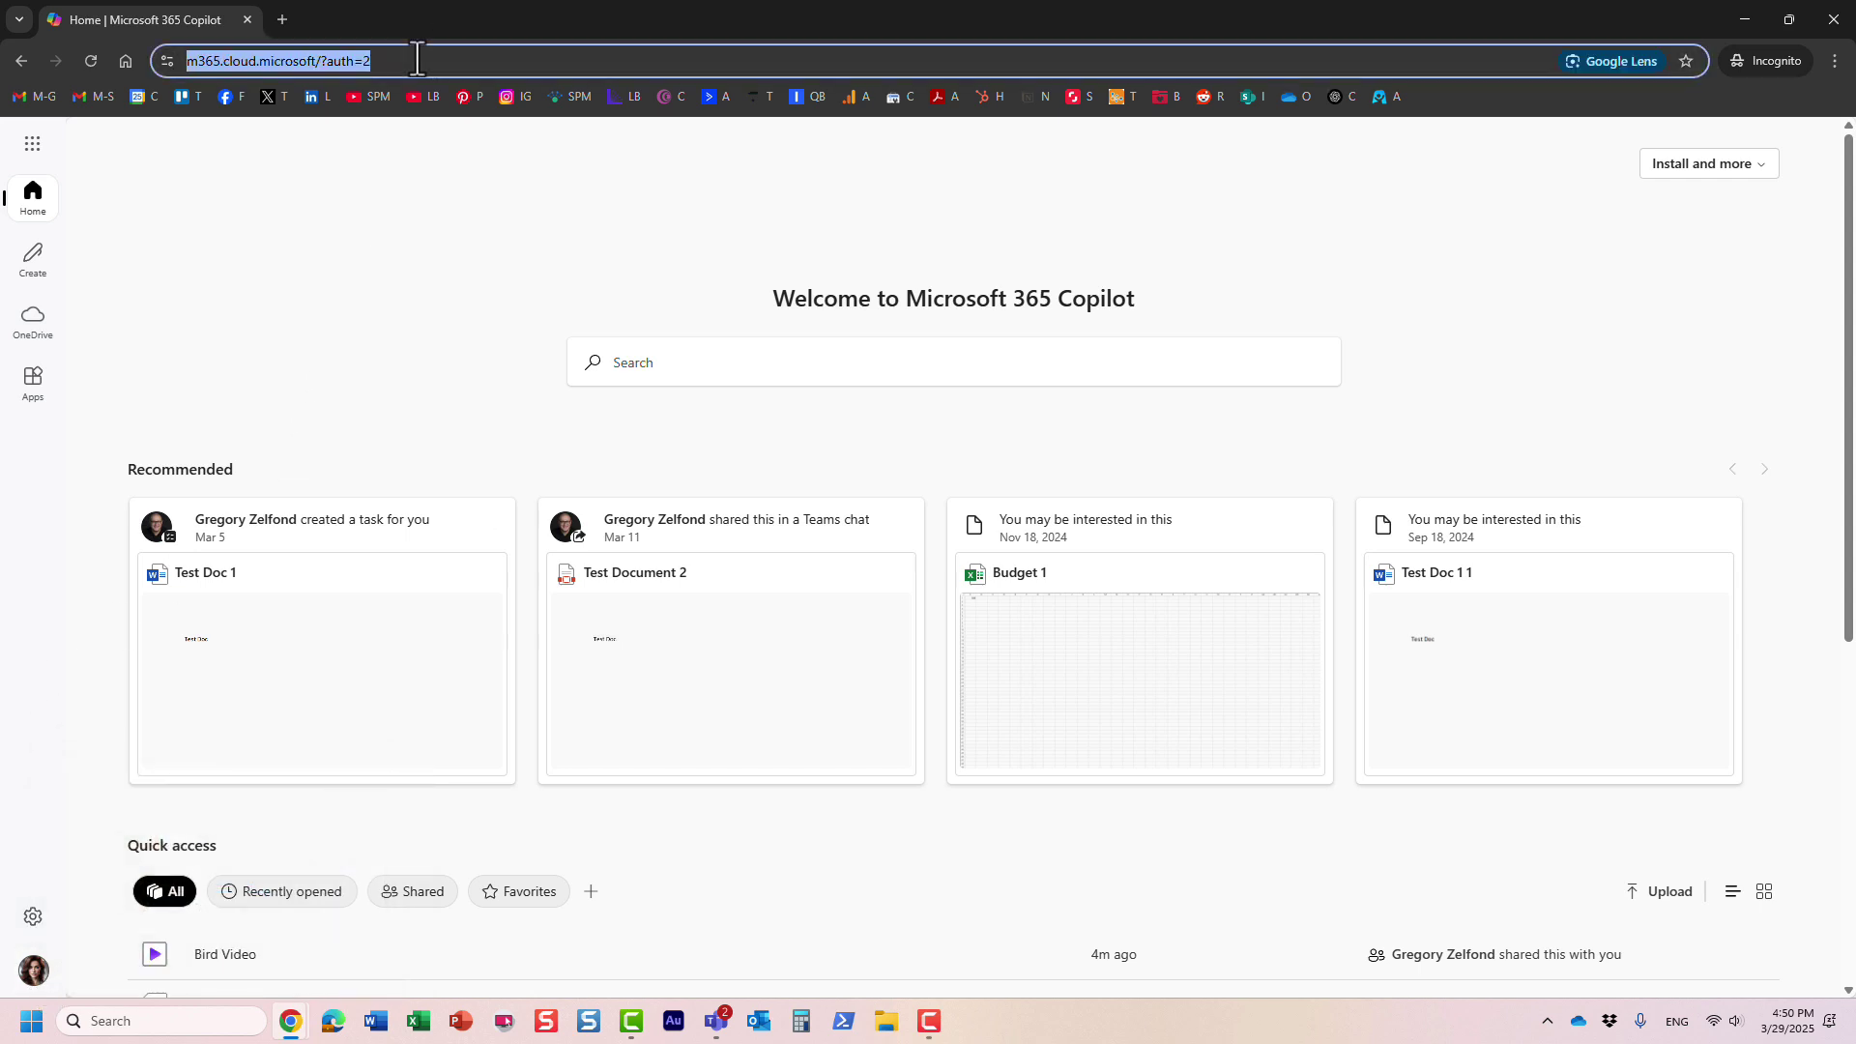
{"action": "key", "text": "ctrl+v"}
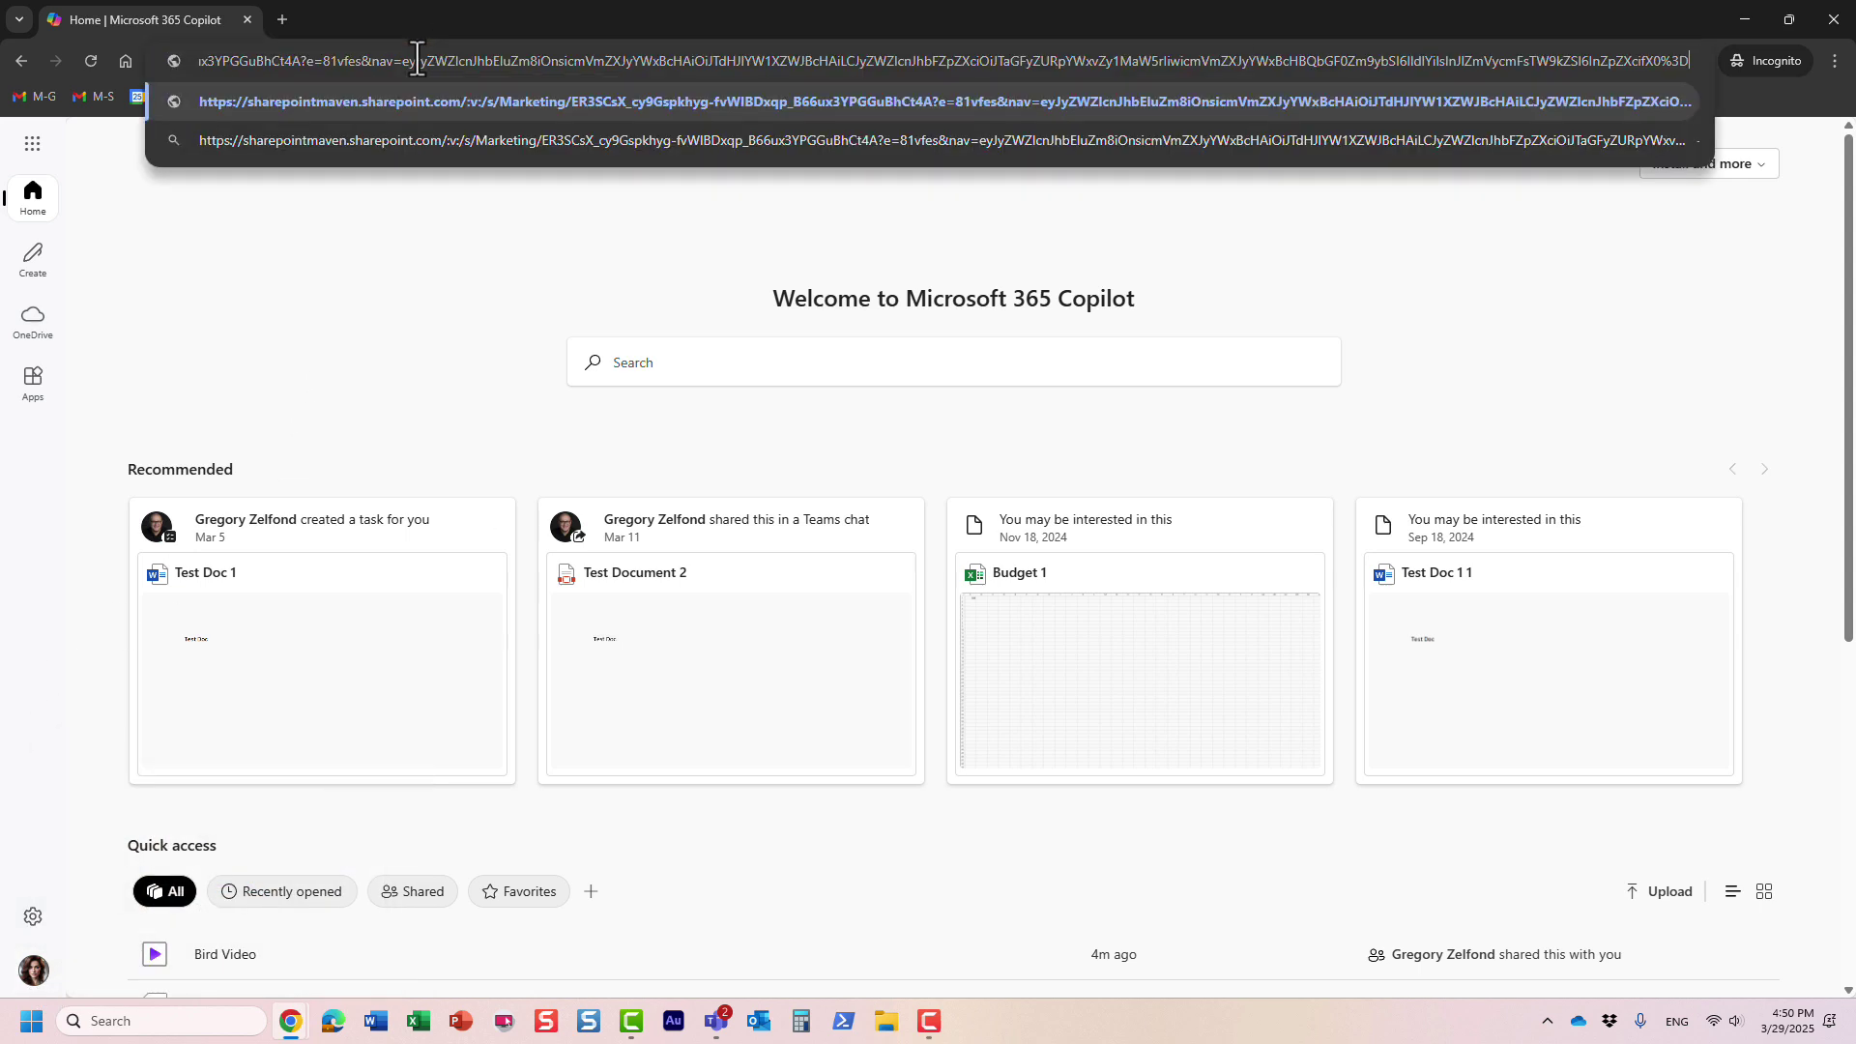
{"action": "key", "text": "Return"}
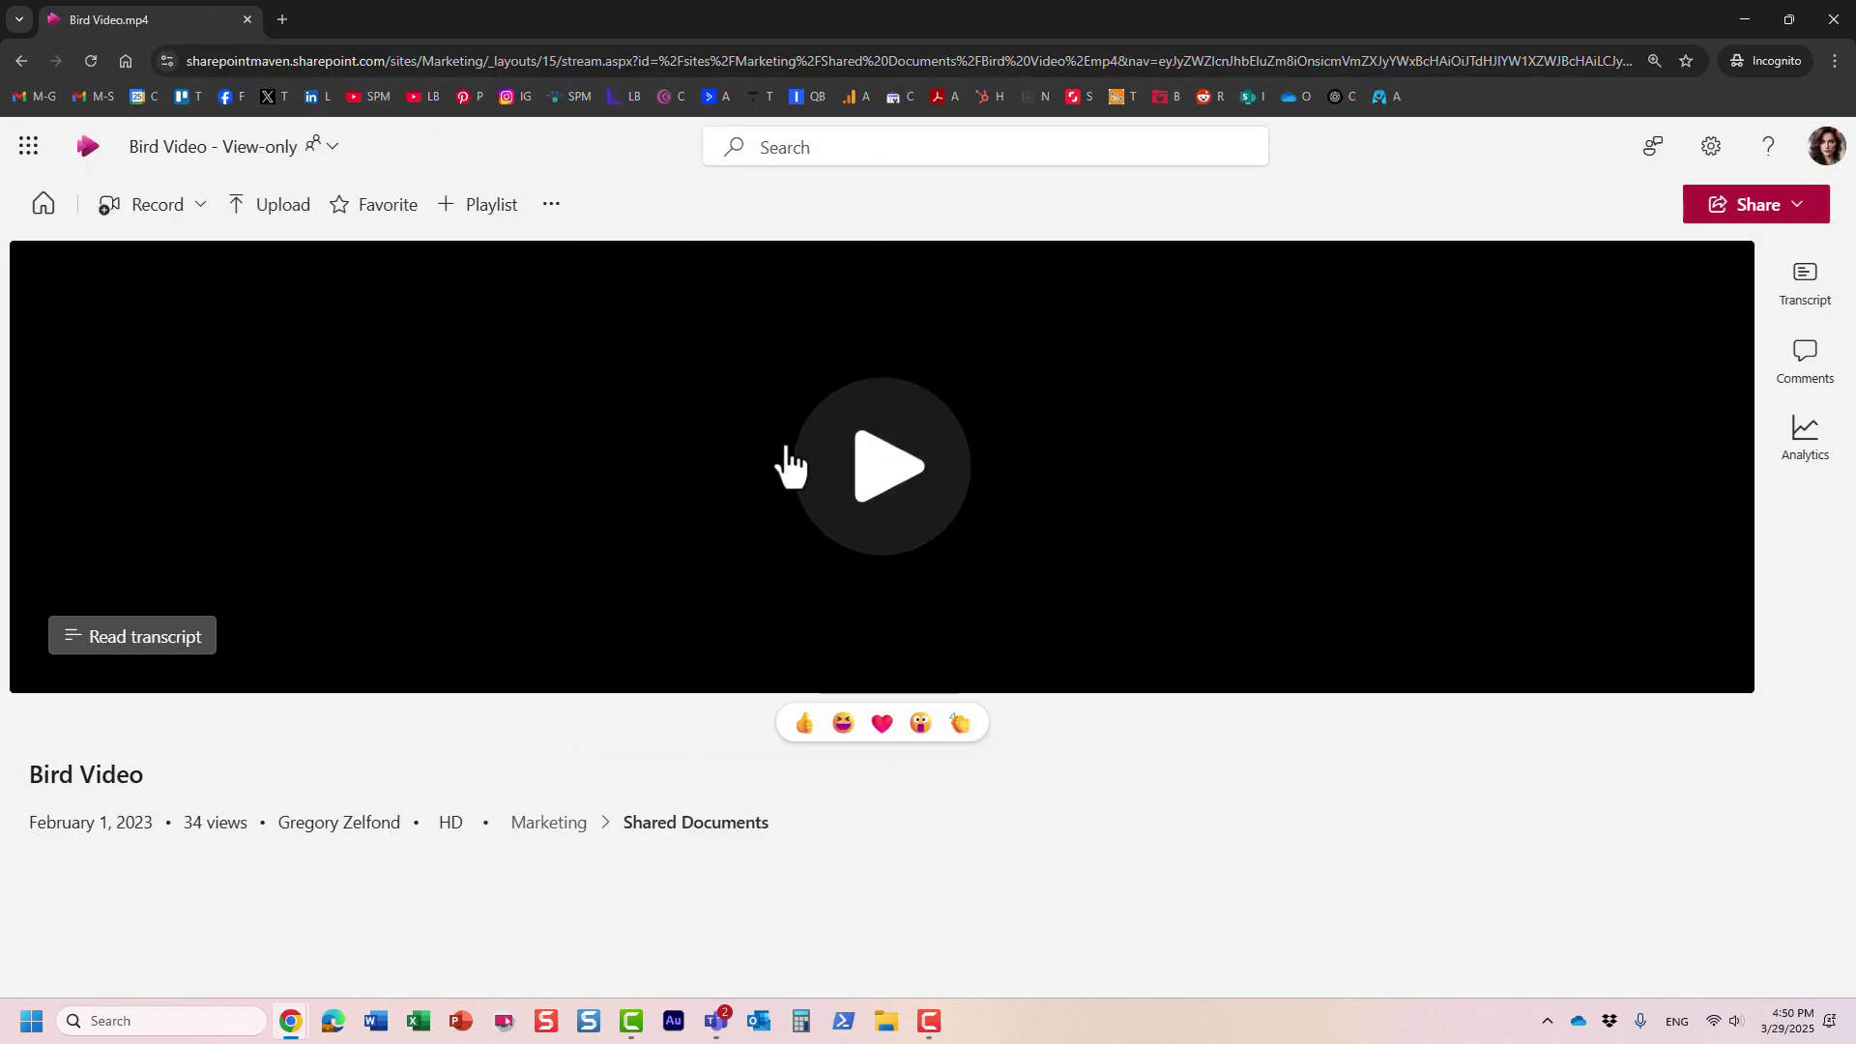
- Play the view-only Bird Video until the Bird Quiz pops up at 0:05
{"action": "left_click", "coordinate": [1589, 613]}
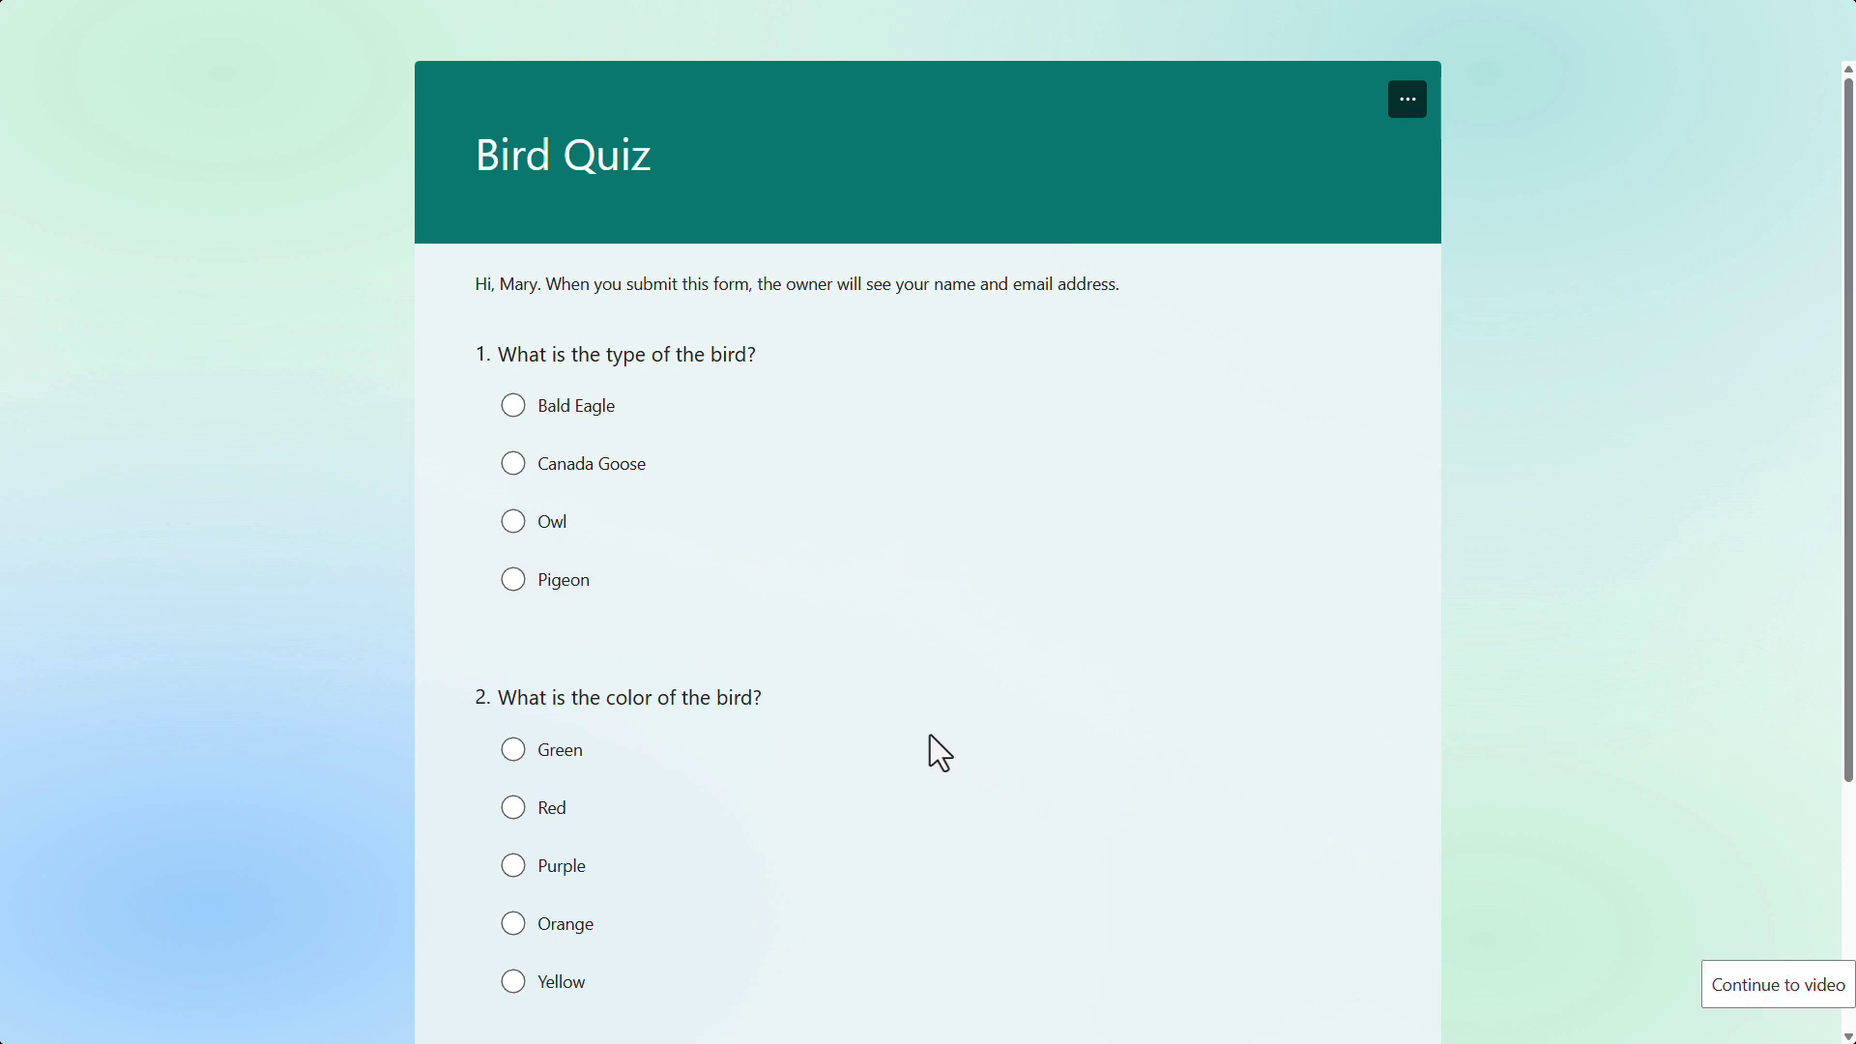
- Choose Owl for question 1 and Red for question 2, then submit the quiz
{"action": "left_click", "coordinate": [511, 522]}
{"action": "left_click", "coordinate": [513, 809]}
{"action": "scroll", "coordinate": [544, 795], "scroll_direction": "down", "scroll_amount": 3}
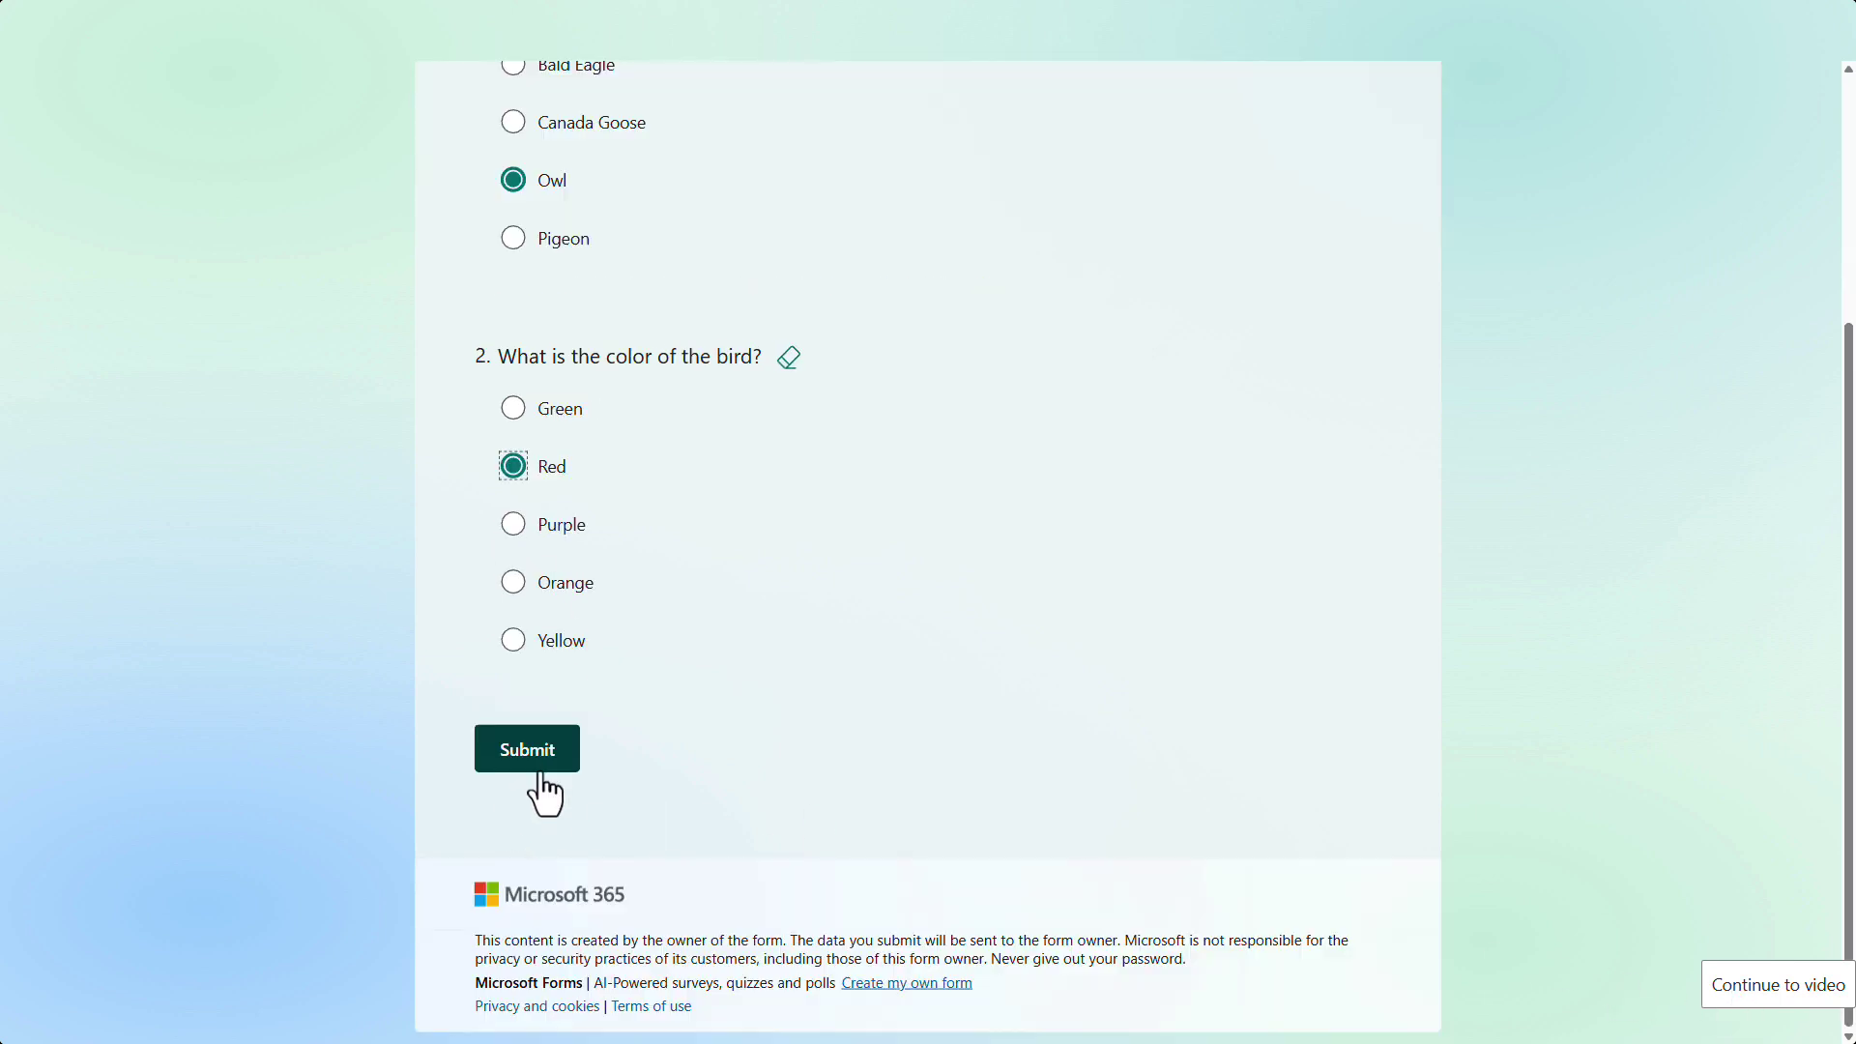
{"action": "left_click", "coordinate": [542, 771]}
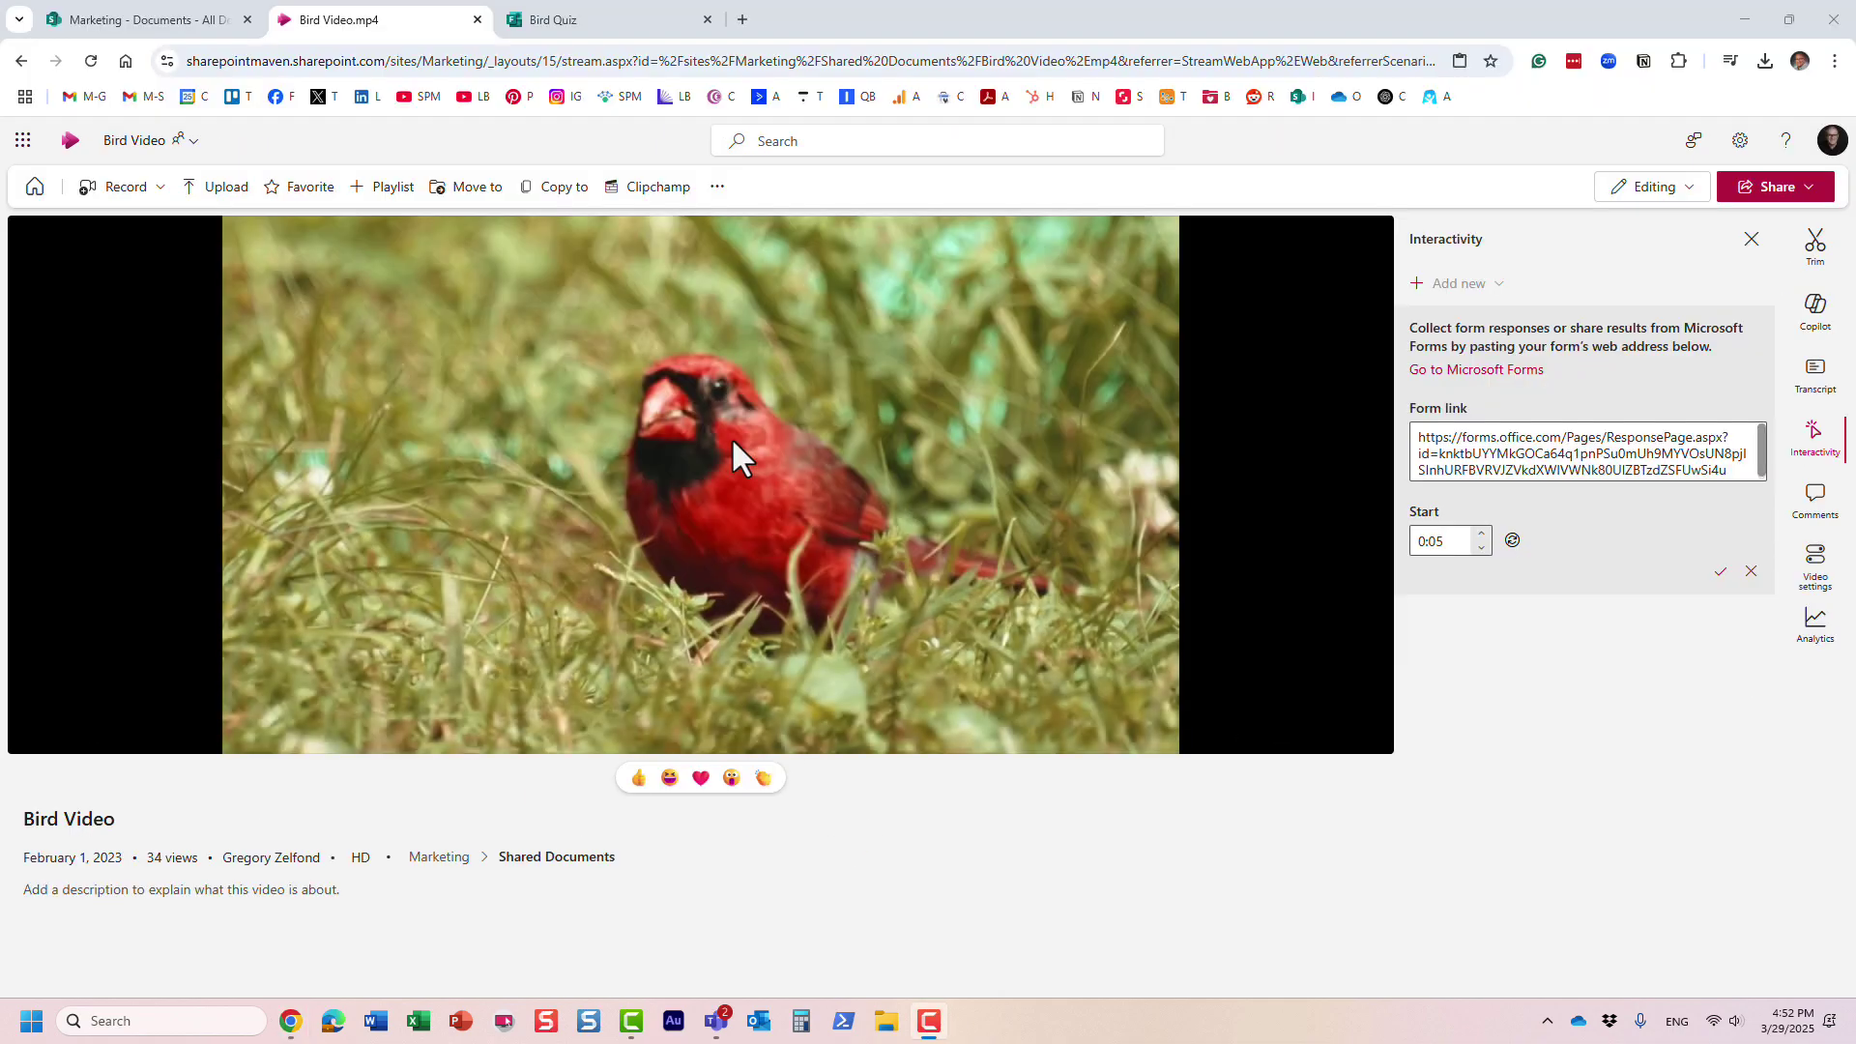
- Save the Bird Quiz form embedding with a 0:05 start time, listing it as Form 1
{"action": "left_click", "coordinate": [1719, 572]}
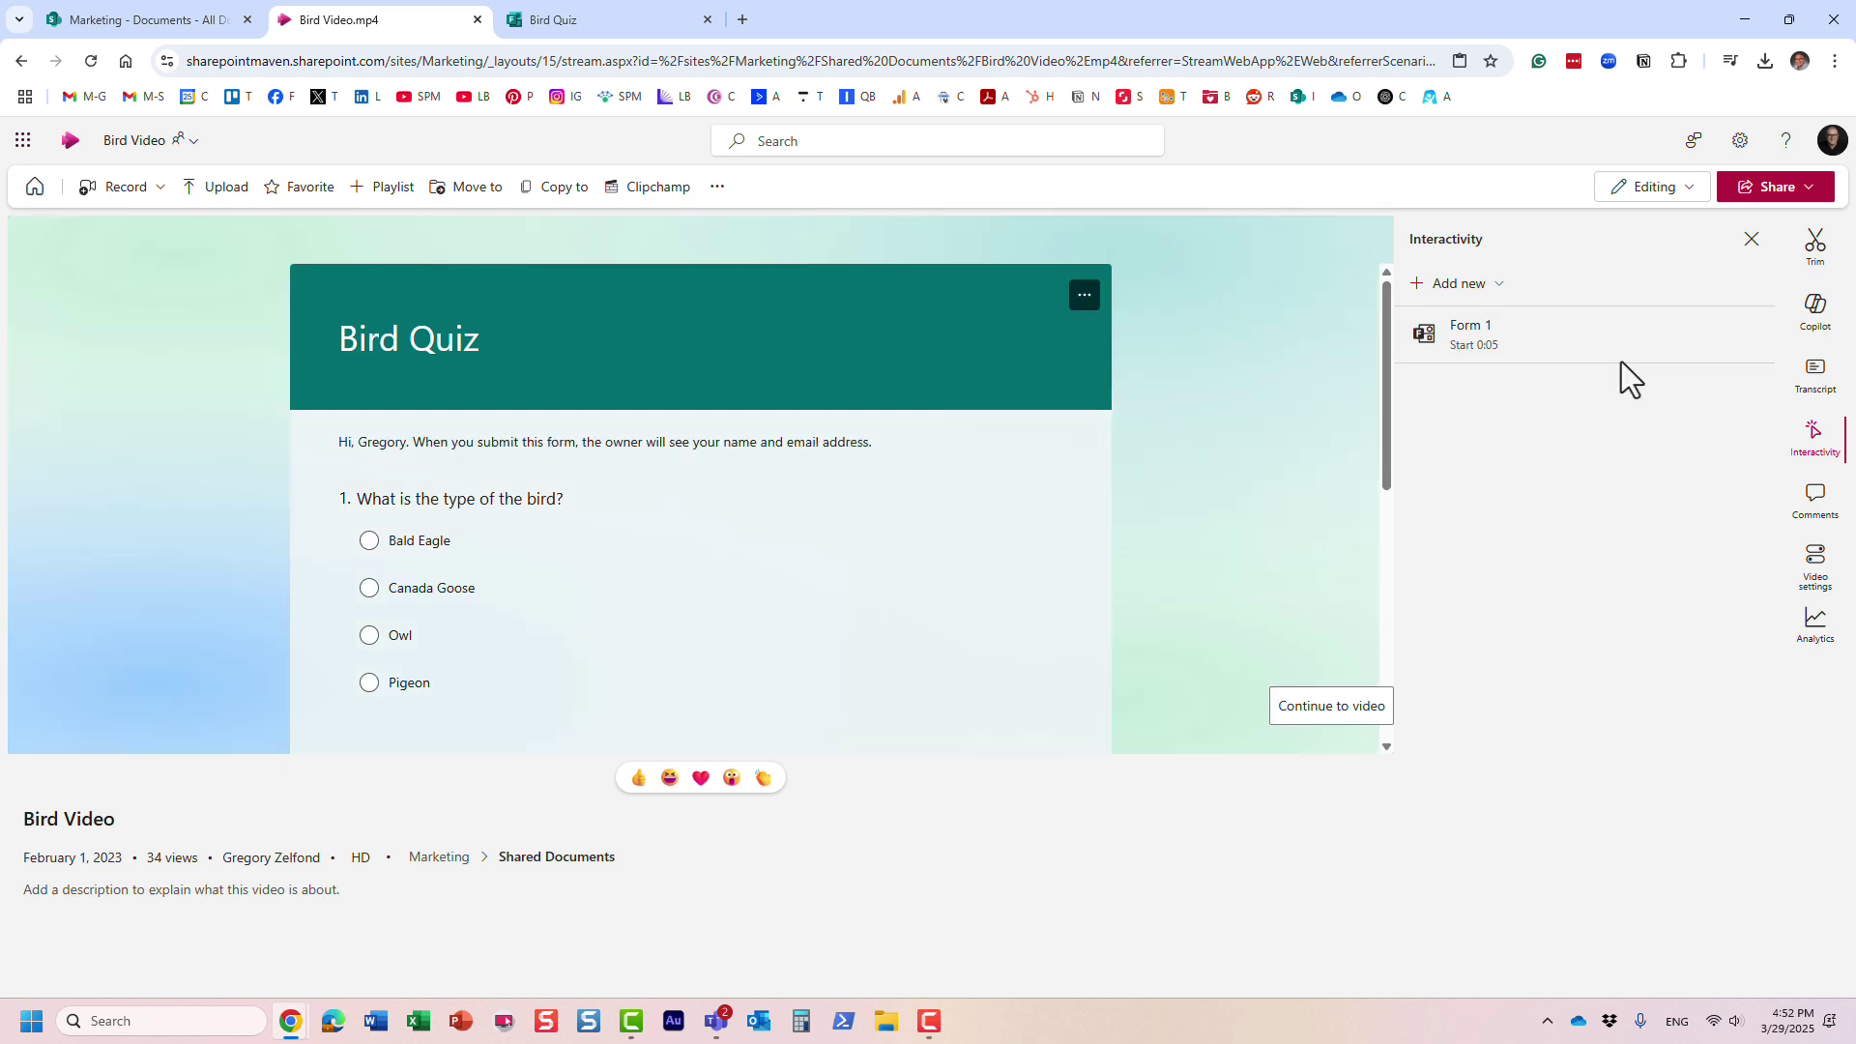